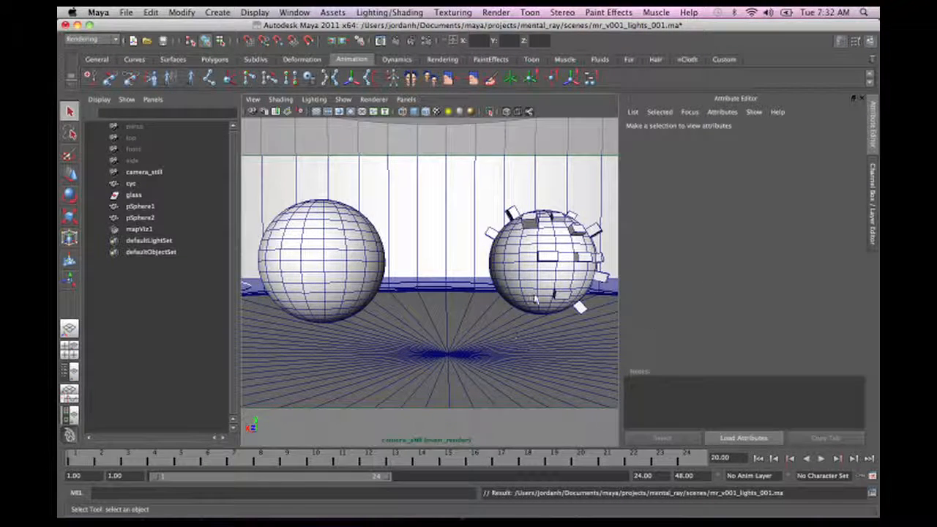
Create an area light in the scene with the two spheres and the surrounding cyc backdrop.
left_click_drag(452, 264, 458, 312, "alt")
key("space")
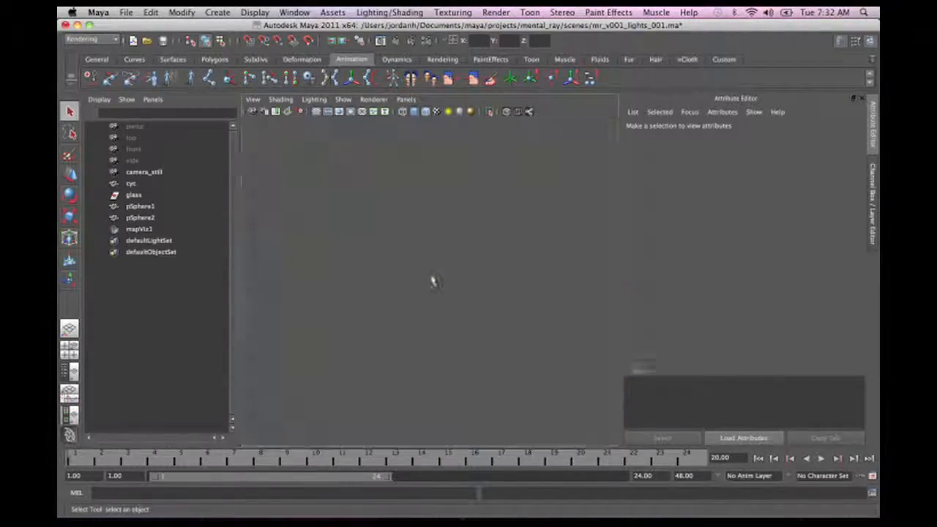
left_click_drag(430, 281, 400, 258, "alt")
middle_click_drag(400, 256, 411, 224, "alt")
right_click_drag(412, 224, 332, 205, "alt")
middle_click_drag(332, 205, 342, 218, "alt")
left_click(244, 297)
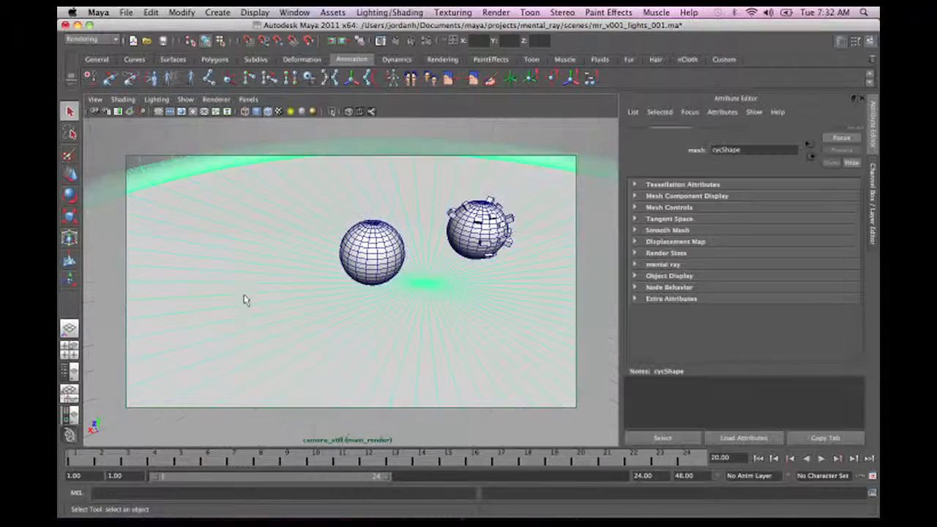
right_click_drag(435, 261, 333, 272, "alt")
middle_click_drag(333, 272, 304, 270, "alt")
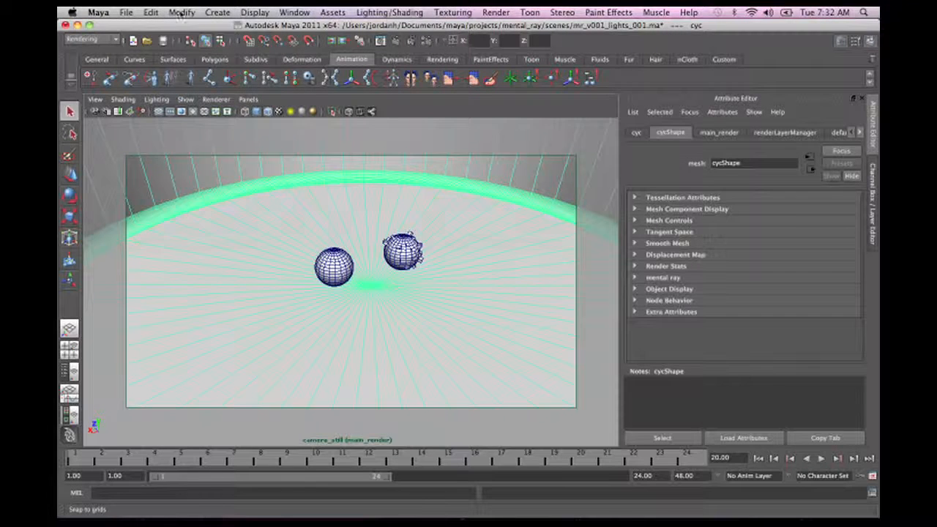
left_click(217, 13)
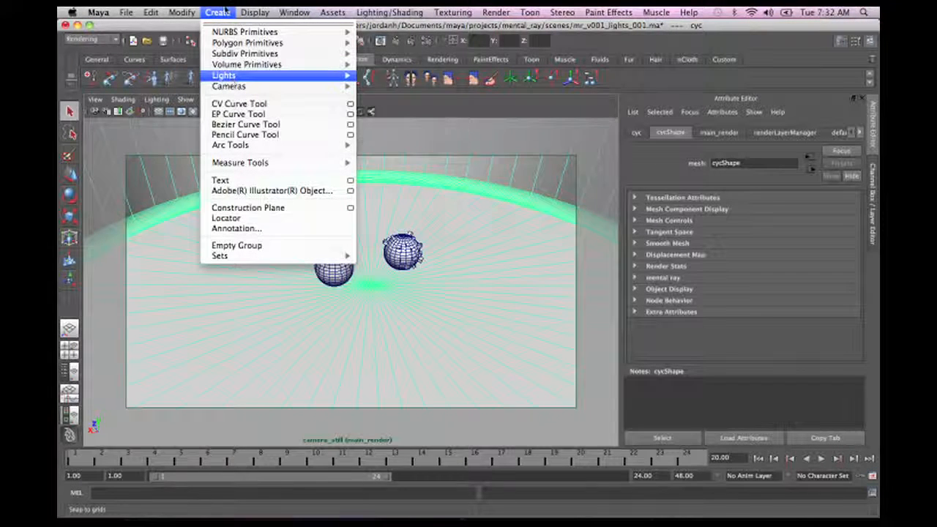
mouse_move(322, 75)
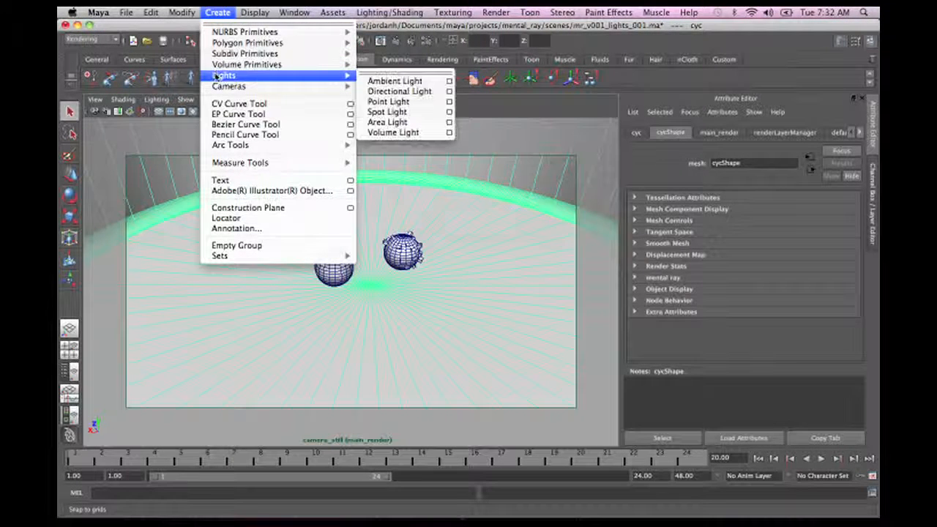
left_click(430, 123)
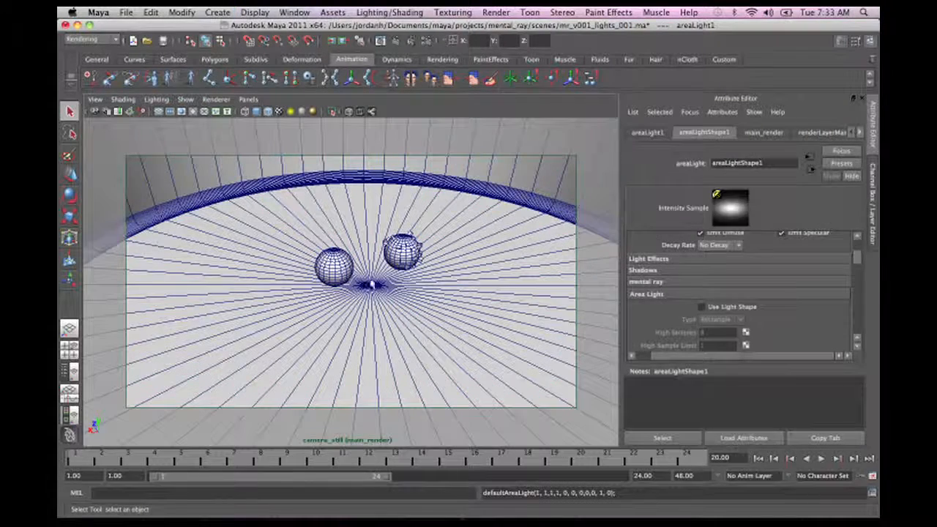
Raise the area light above the floor and scale it up uniformly until it is larger than the spheres.
key("w")
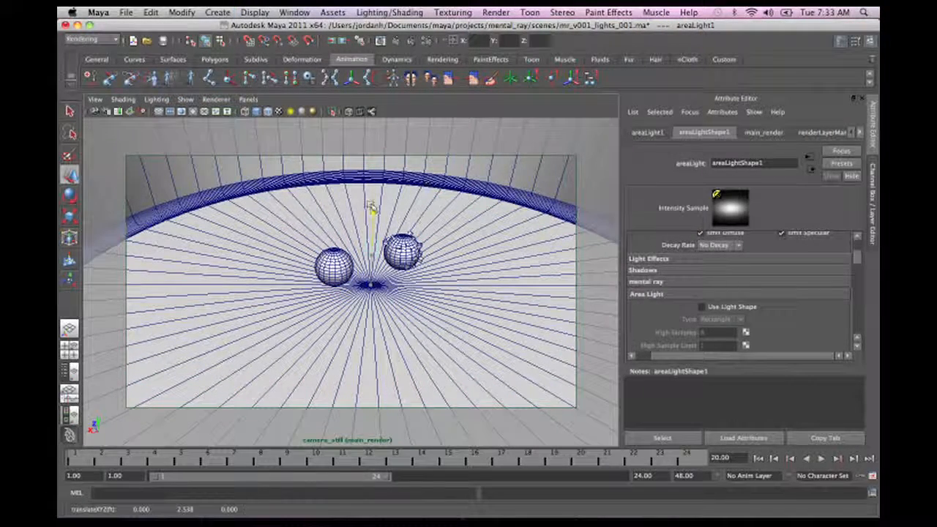
key("r")
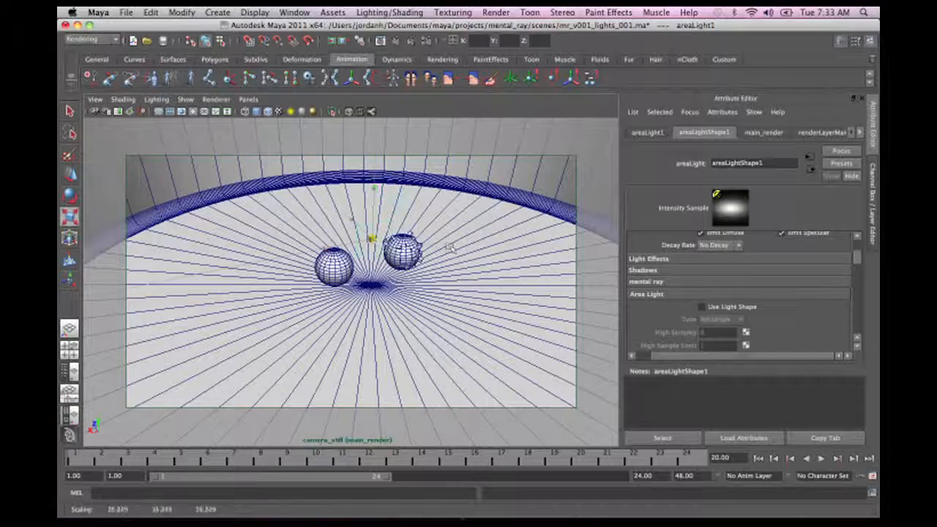
left_click_drag(459, 311, 440, 333, "alt")
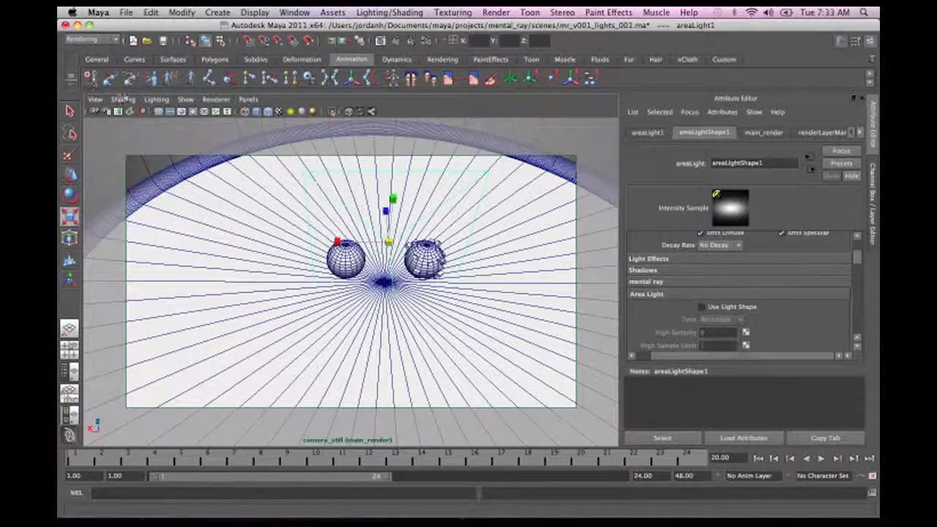
Display all objects in the viewport with the default material.
left_click(122, 98)
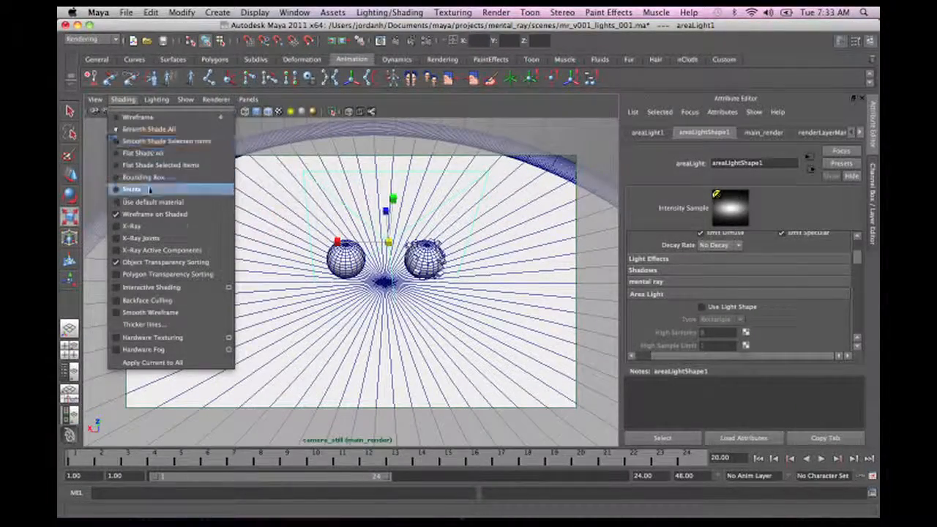
left_click(149, 203)
left_click_drag(358, 312, 259, 276, "alt")
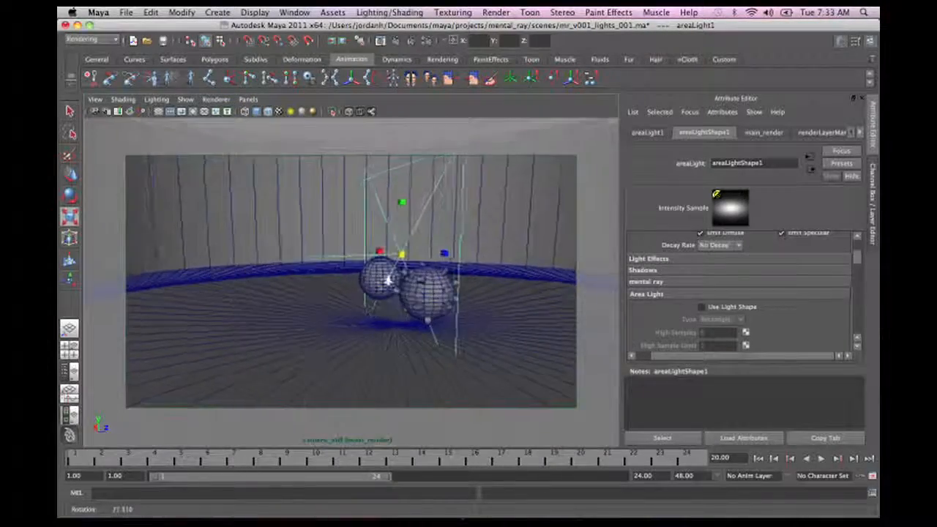
mouse_move(387, 283)
left_mouse_down("alt")
mouse_move(351, 322)
mouse_move(378, 287)
mouse_move(364, 300)
mouse_move(344, 341)
mouse_move(279, 210)
left_mouse_up("alt")
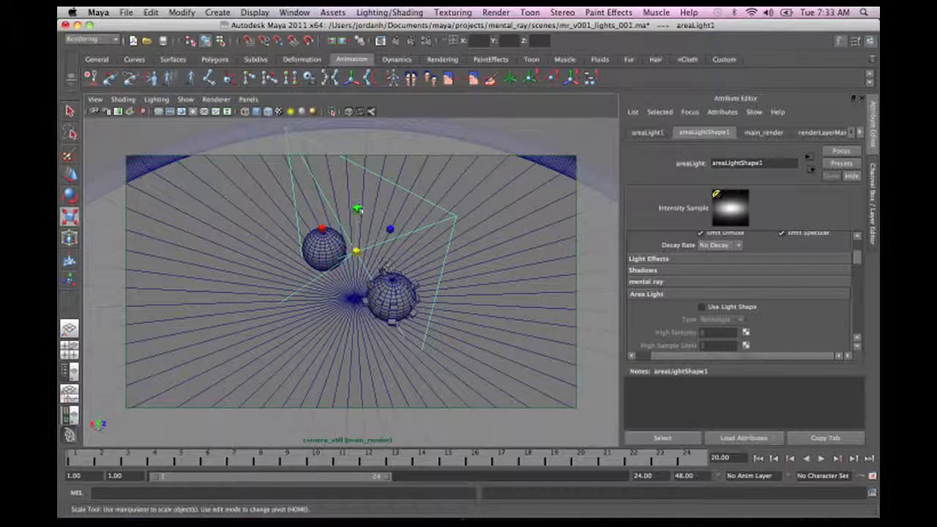
left_click_drag(358, 210, 358, 221)
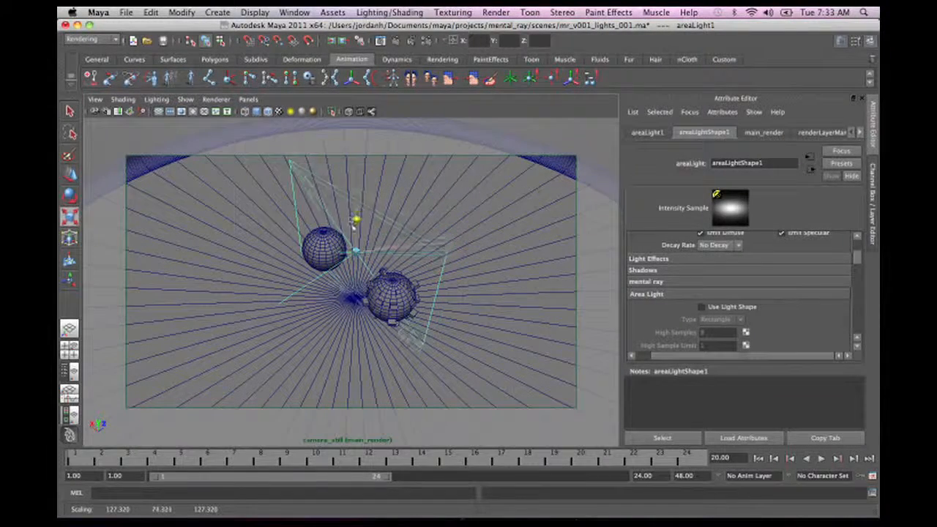
key("q")
key("super+s")
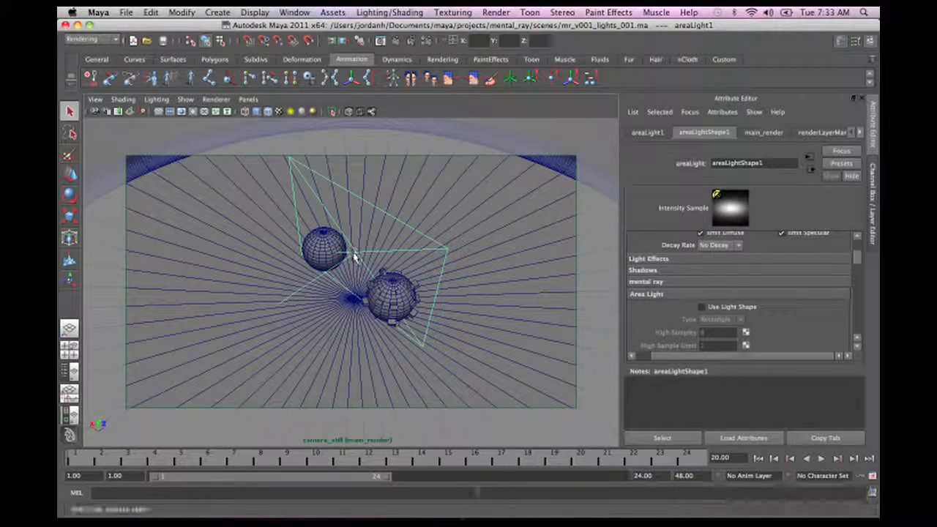
left_click_drag(355, 249, 372, 255, "alt")
key("super+s")
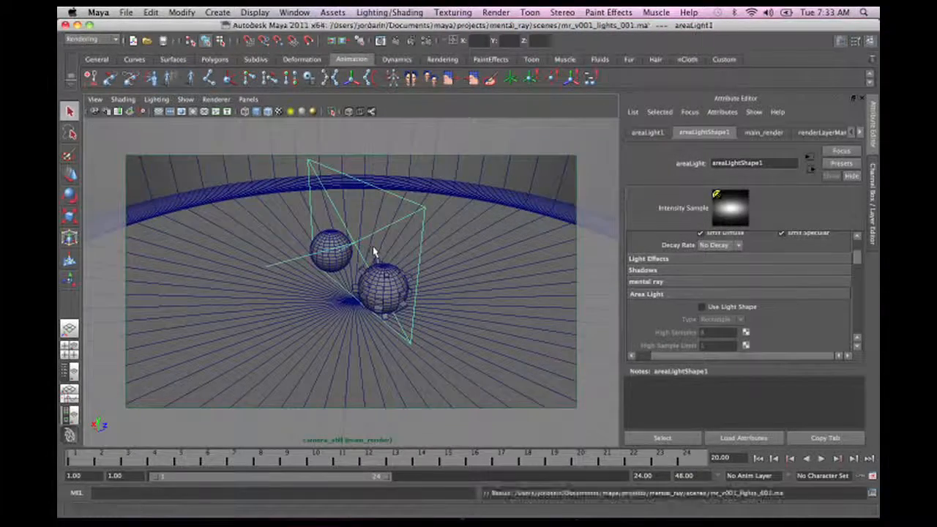
key("super+z")
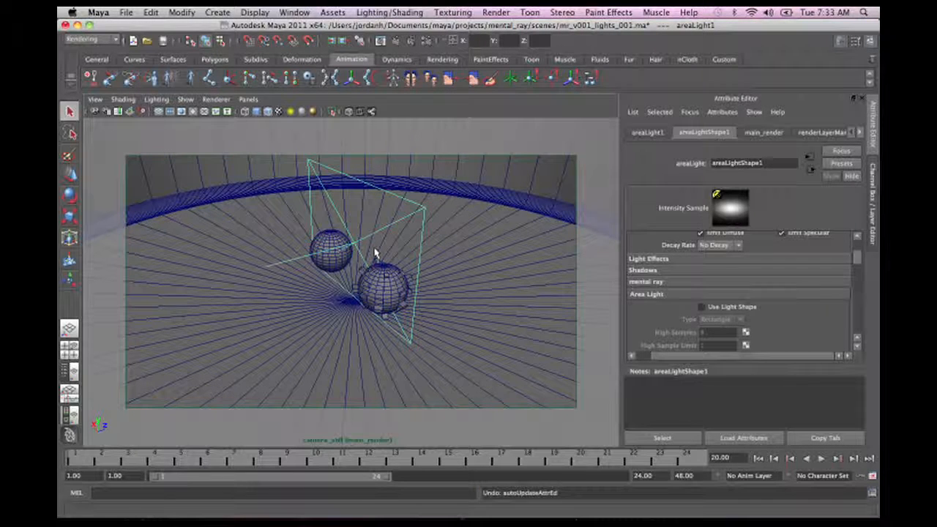
Rotate the area light about its X axis and adjust its direction while looking through it at the spheres.
key("e")
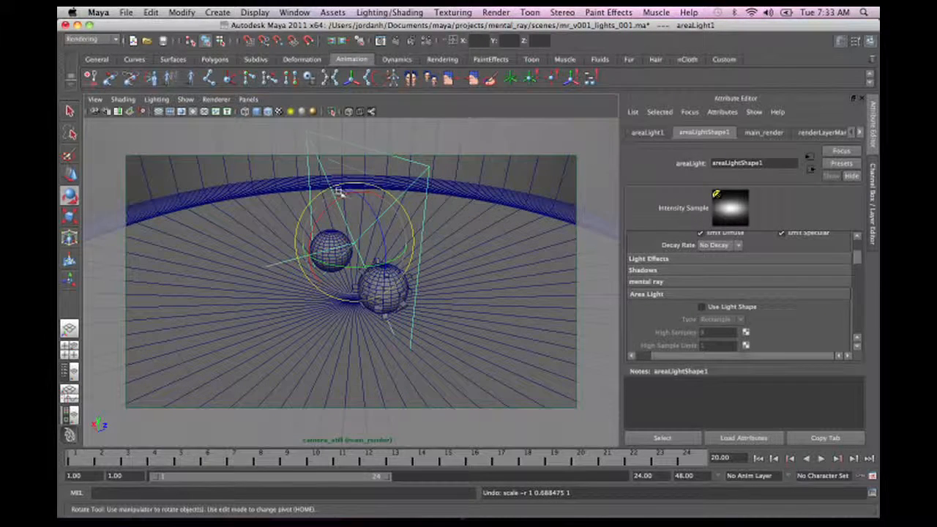
left_click_drag(339, 192, 351, 344)
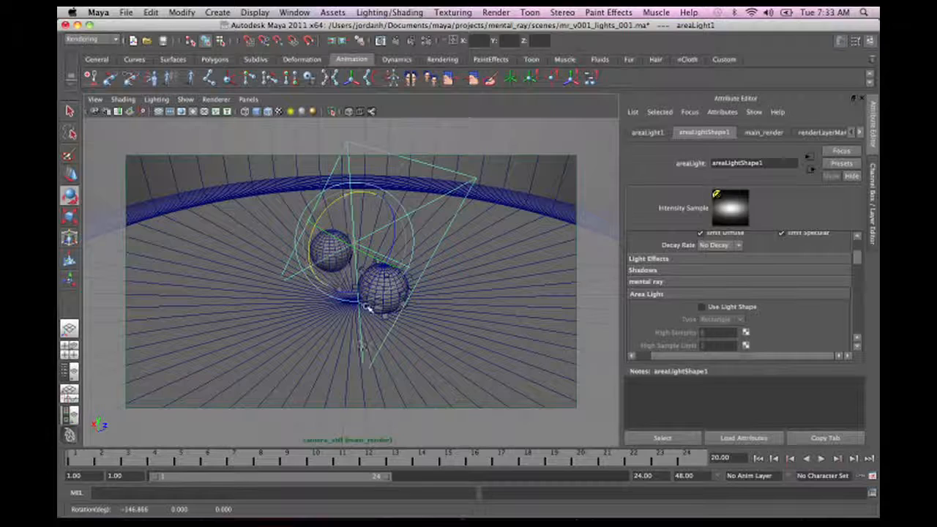
left_click(249, 99)
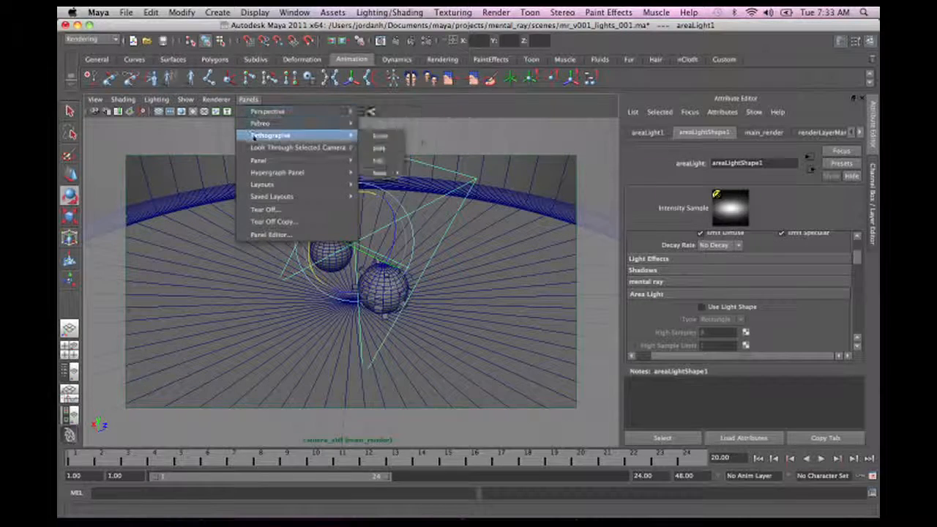
left_click(256, 146)
left_click_drag(461, 339, 230, 247, "alt")
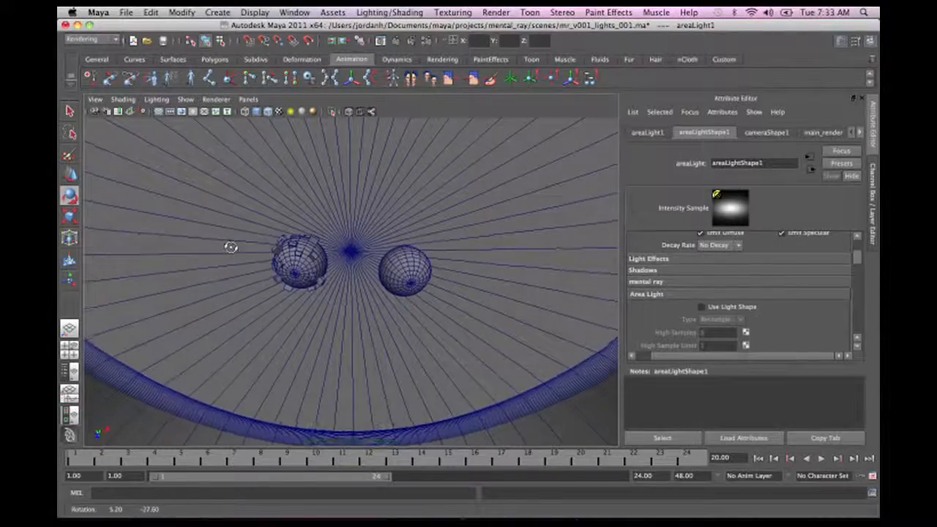
Return to the perspective view and rotate the area light further above the two spheres.
key("space")
left_click_drag(330, 217, 335, 194)
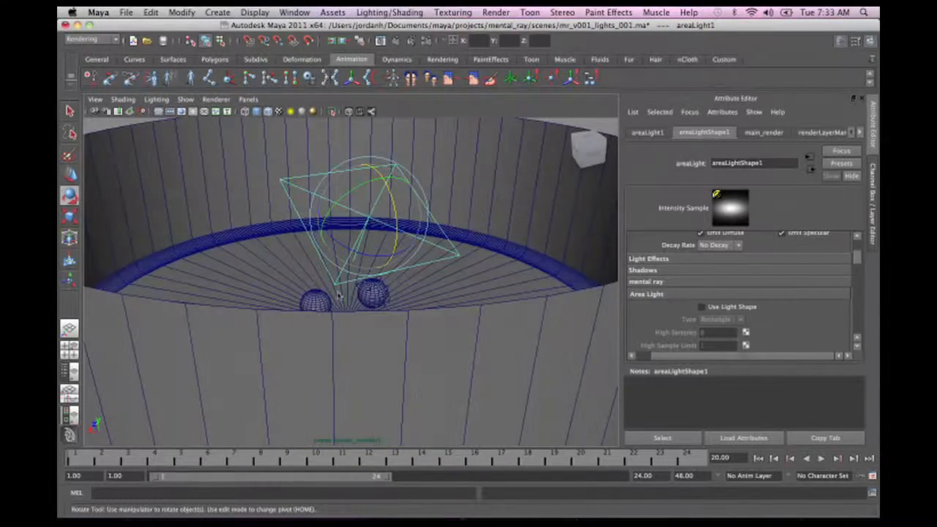
left_click_drag(339, 257, 326, 296, "alt")
left_click_drag(338, 240, 286, 230)
left_click_drag(247, 307, 460, 224, "alt")
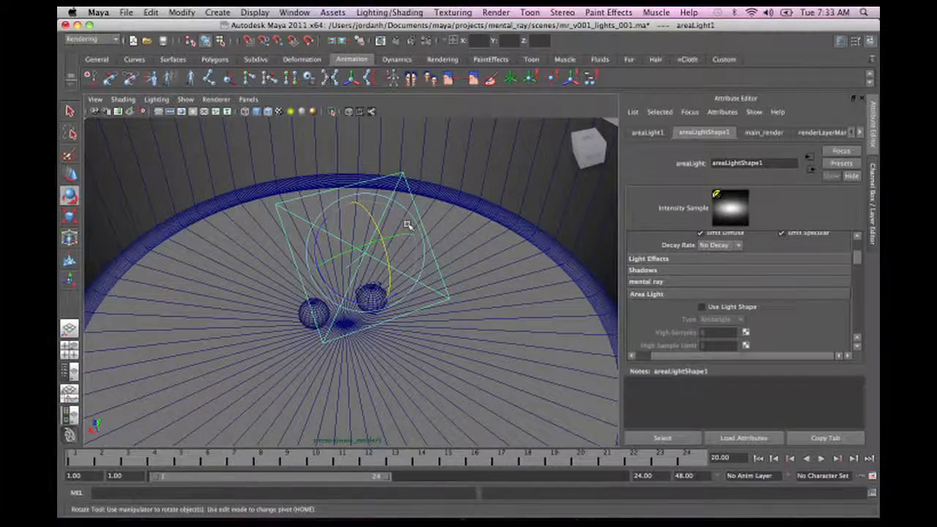
Raise the area light using the Show Manipulator tool and place its target on the floor between the spheres.
key("t")
left_click_drag(396, 310, 295, 259, "alt")
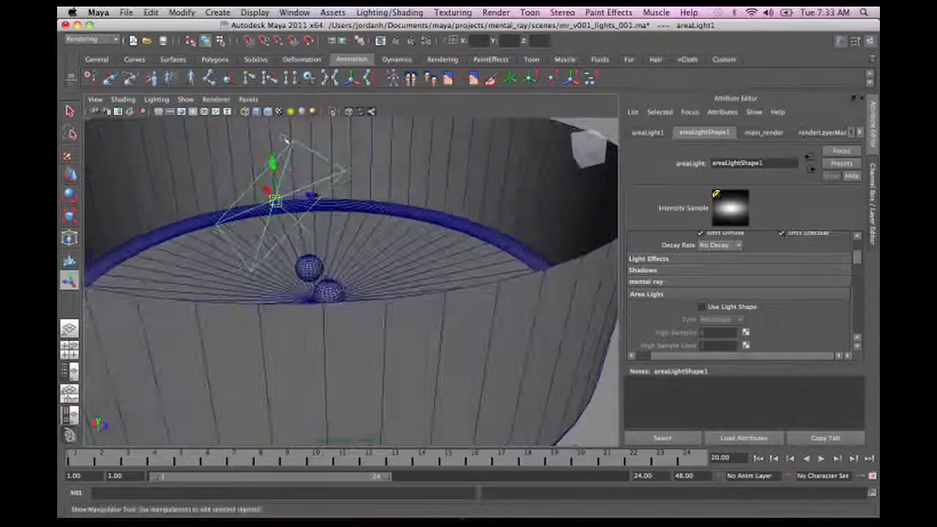
left_click_drag(273, 162, 266, 79)
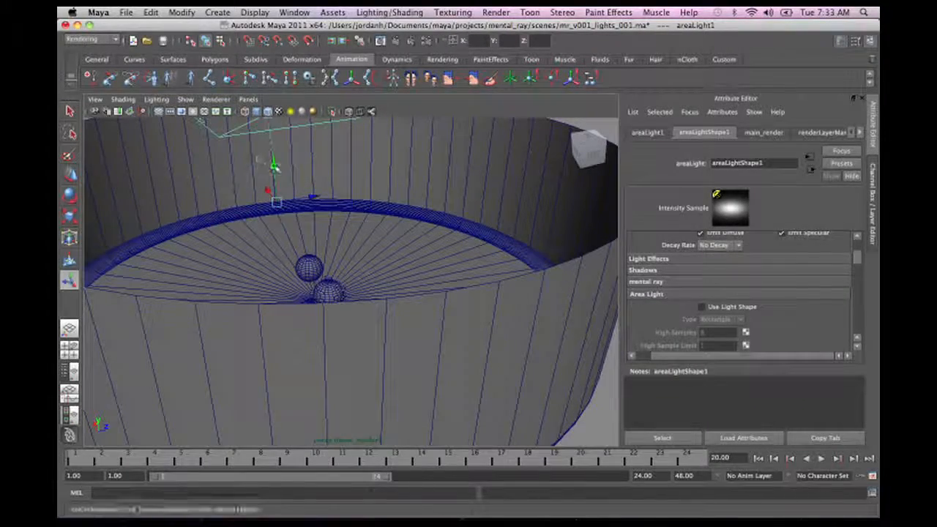
left_click_drag(274, 167, 384, 313)
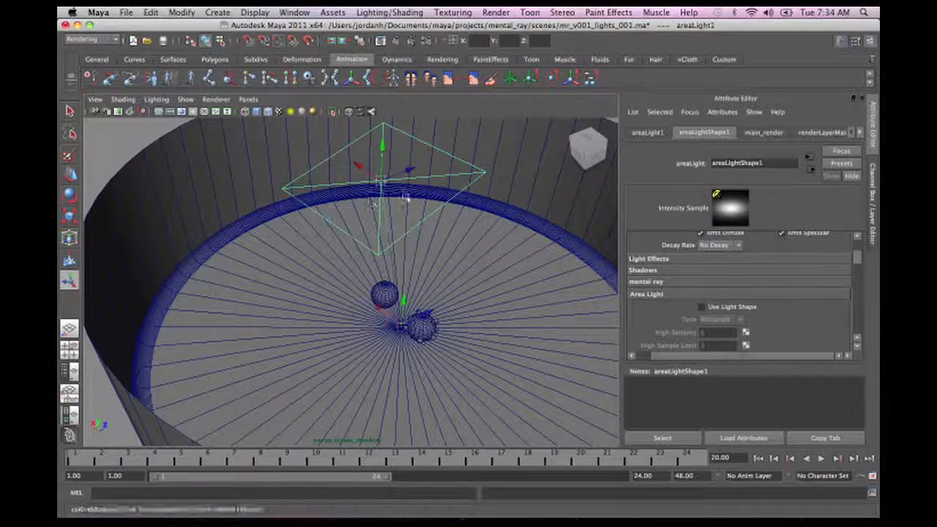
Move the area light's origin out to the side of the plain sphere, leaving it aimed at the floor's centre.
mouse_move(372, 202)
left_mouse_down("alt")
mouse_move(352, 293)
mouse_move(386, 191)
left_mouse_up("alt")
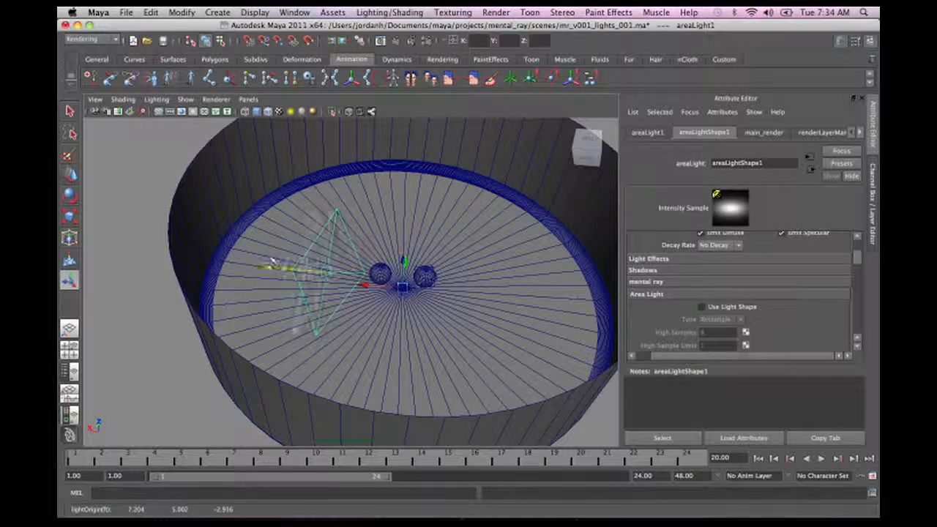
left_click_drag(312, 268, 339, 261, "alt")
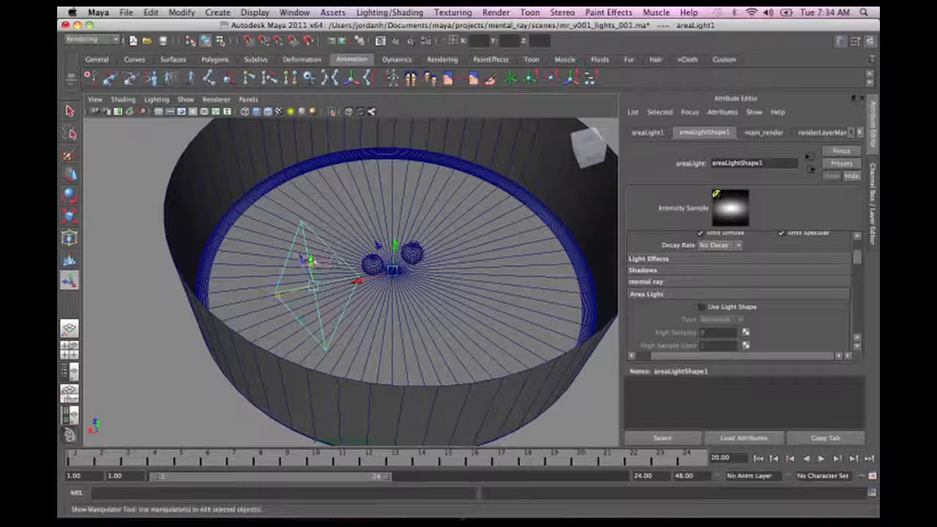
left_click_drag(399, 293, 393, 296, "alt")
right_click_drag(393, 296, 304, 283, "alt")
left_click_drag(303, 283, 366, 326, "alt")
left_click_drag(267, 361, 331, 354)
left_click_drag(202, 384, 247, 383)
Look through camera_still, frame both spheres from slightly above and render the frame with mental ray.
left_click_drag(380, 423, 472, 381, "alt")
right_click_drag(473, 381, 514, 381, "alt")
middle_click_drag(453, 356, 334, 194, "alt")
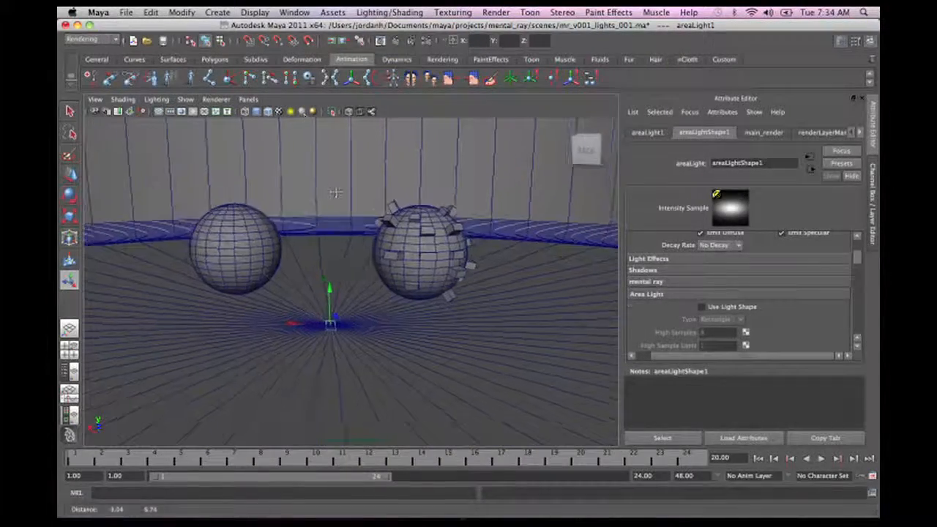
left_click(256, 100)
mouse_move(271, 110)
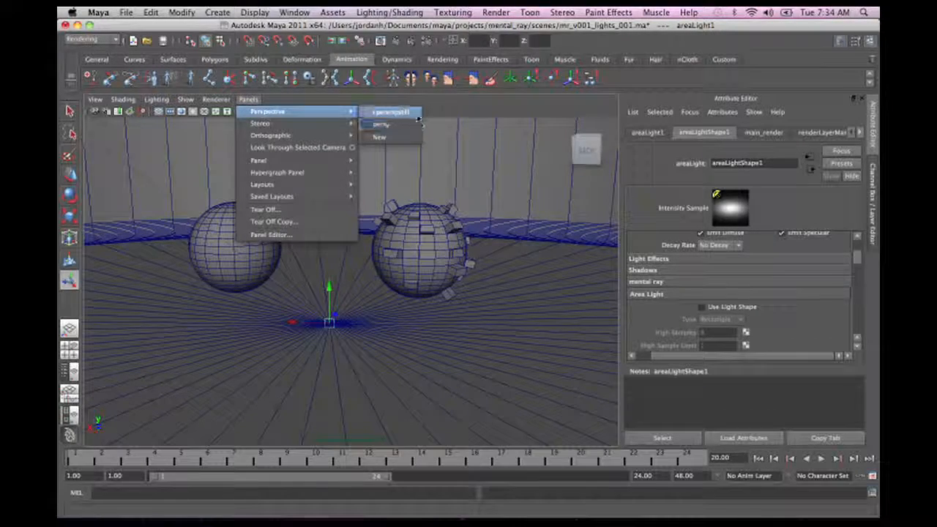
left_click(391, 110)
left_click_drag(341, 311, 413, 271, "alt")
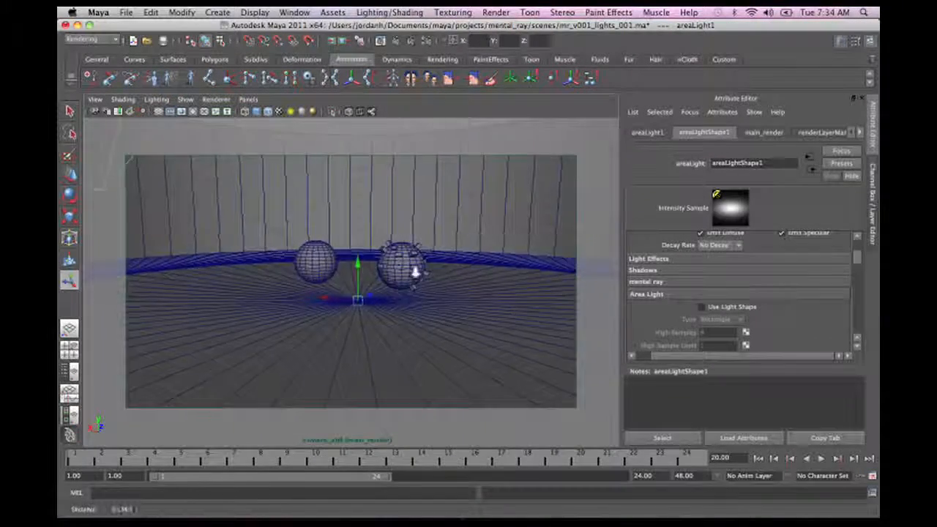
right_click_drag(413, 271, 453, 266, "alt")
left_click_drag(403, 315, 369, 293, "alt")
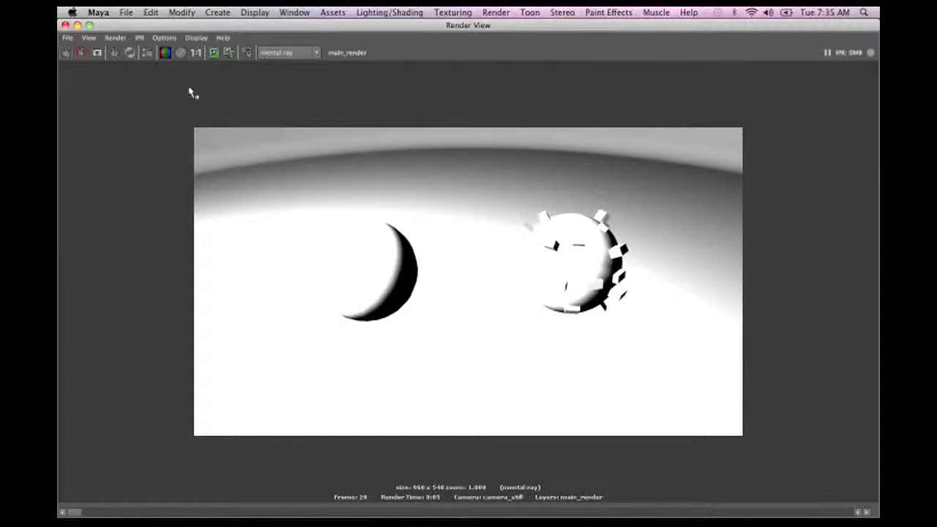
left_click(77, 25)
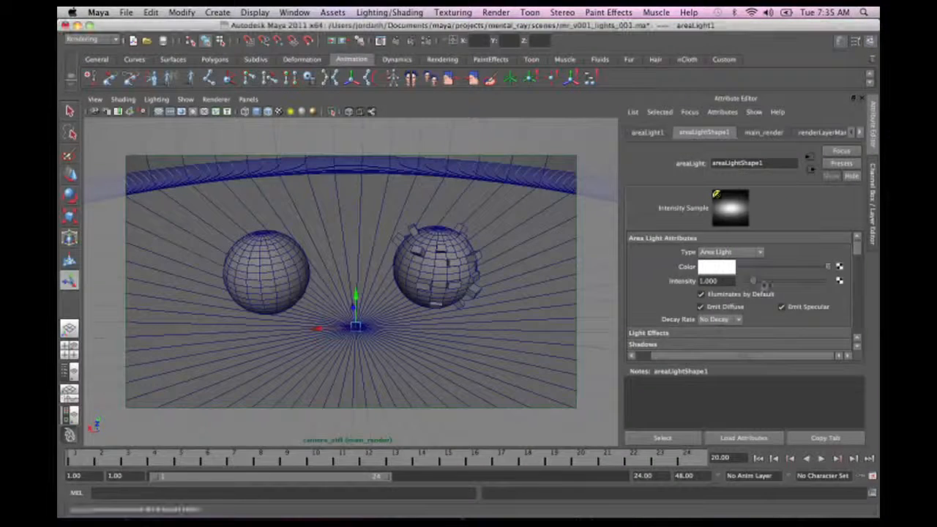
Enable ray trace shadows for the area light.
mouse_move(859, 249)
left_mouse_down()
mouse_move(857, 275)
mouse_move(857, 256)
left_mouse_up()
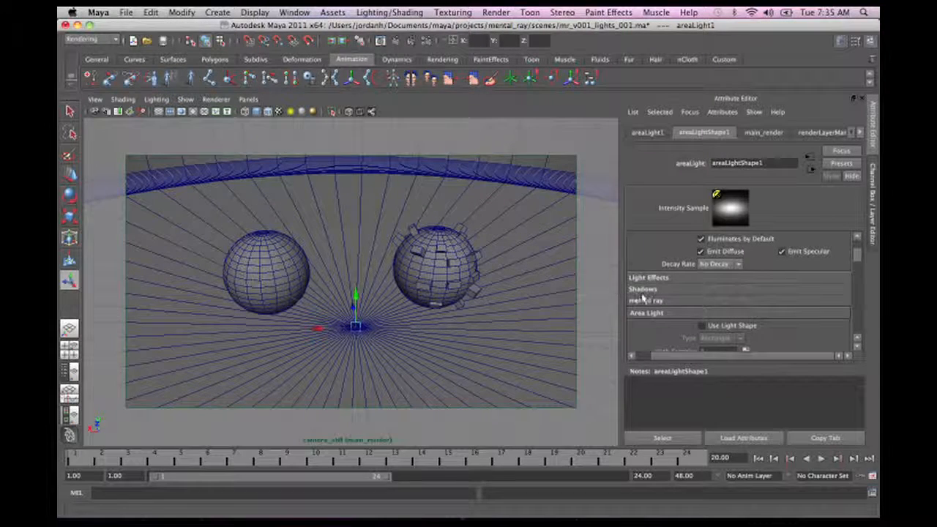
left_click(675, 290)
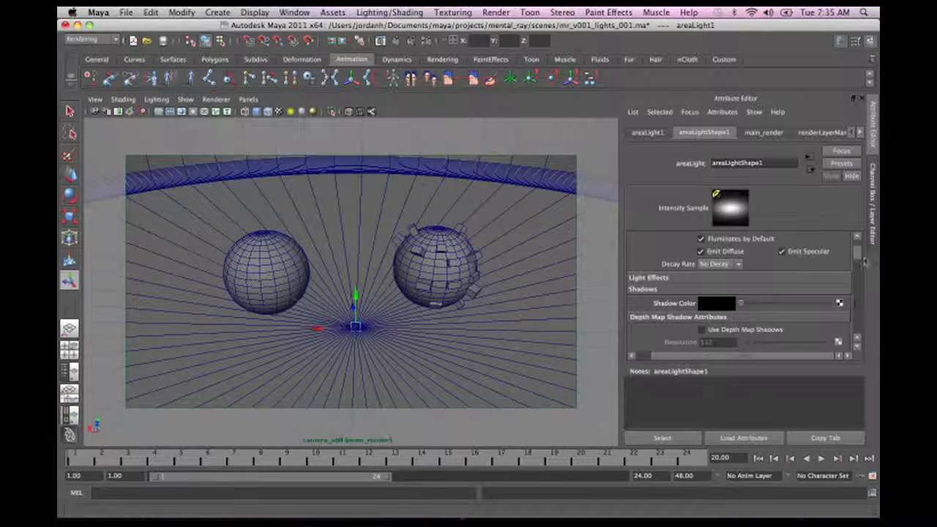
left_click_drag(858, 261, 852, 286)
left_click(702, 249)
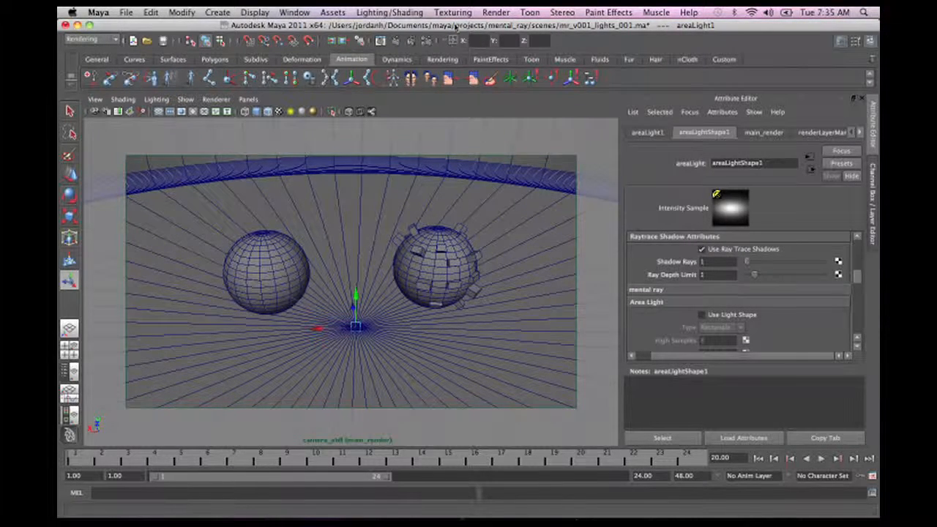
Render the frame with mental ray again using the area light's ray-traced shadows.
left_click(381, 40)
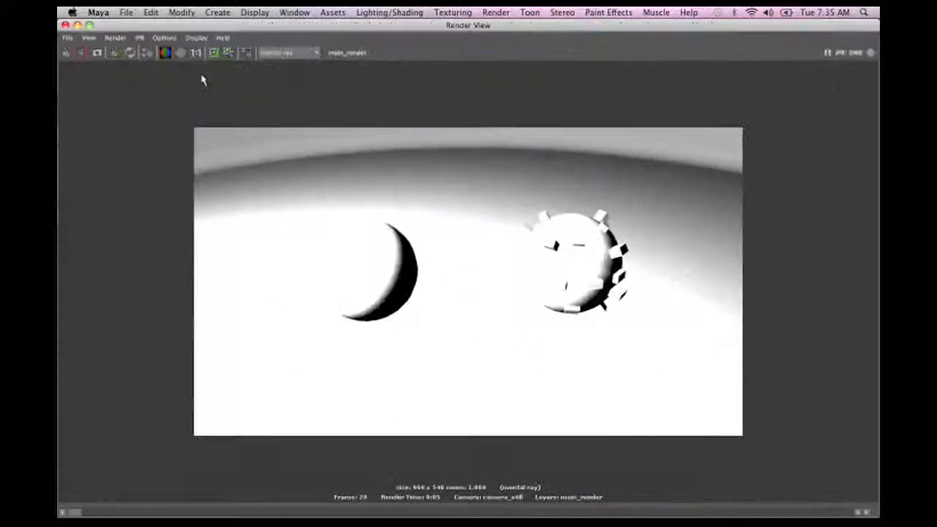
left_click(83, 53)
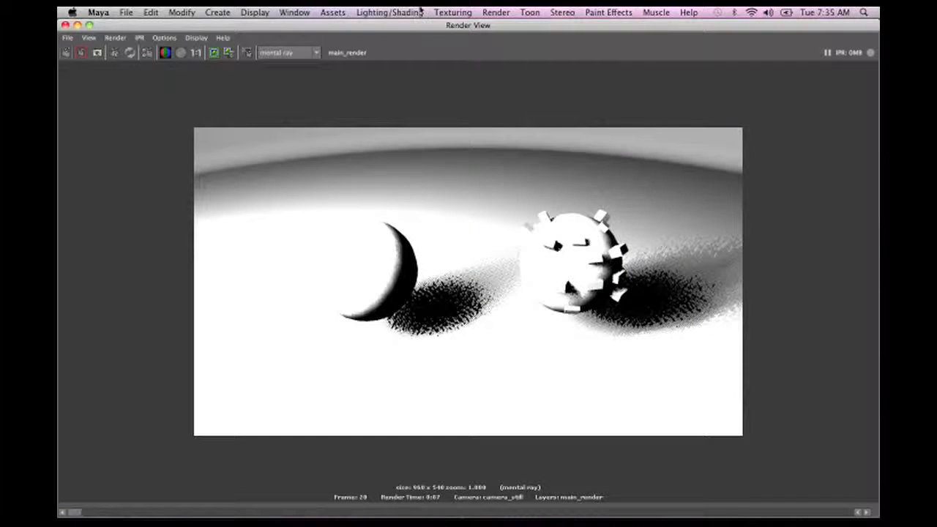
left_click(77, 26)
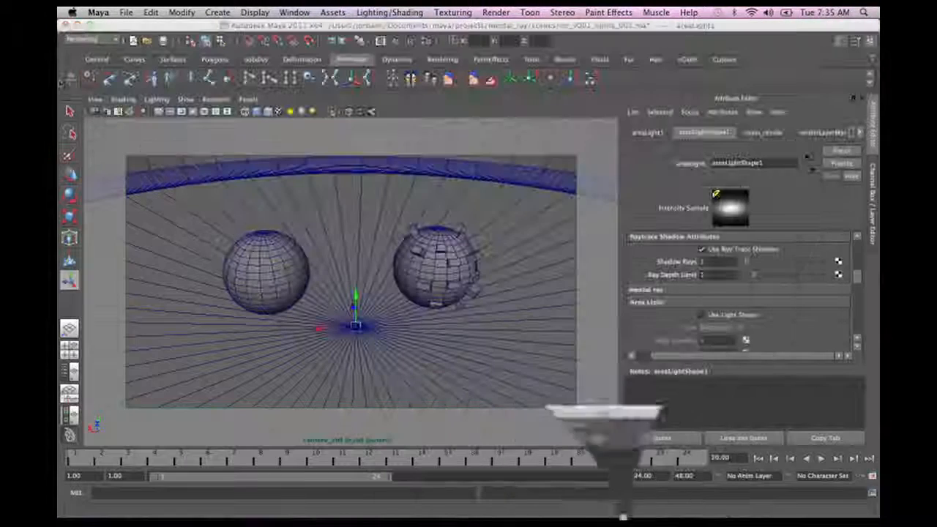
Scale down the area light beside the plain sphere using the Scale tool.
left_click_drag(374, 320, 240, 267, "alt")
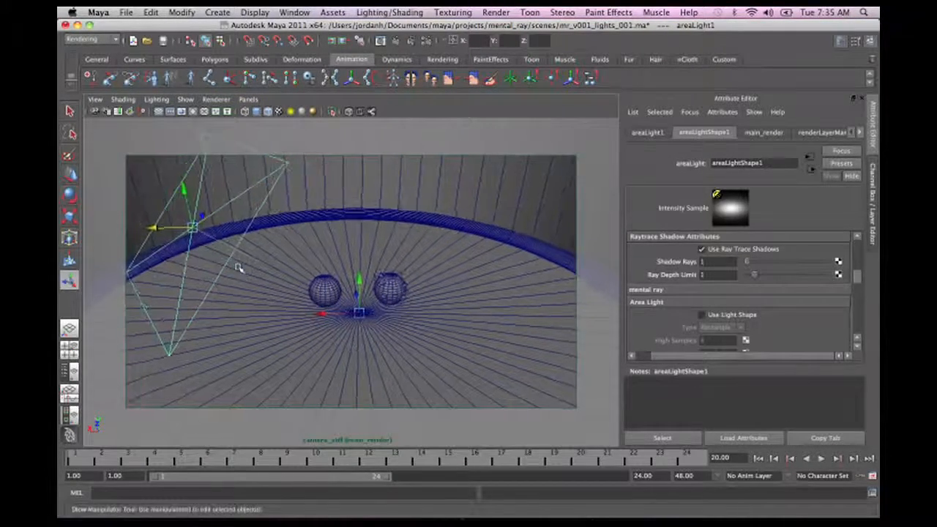
key("r")
left_click_drag(192, 231, 61, 246)
left_click_drag(192, 228, 113, 223)
Frame both spheres from a low angle in camera_still and render the frame with mental ray.
left_click_drag(427, 310, 374, 303, "alt")
right_click_drag(374, 303, 567, 318, "alt")
middle_click_drag(567, 319, 533, 310, "alt")
right_click_drag(424, 289, 467, 293, "alt")
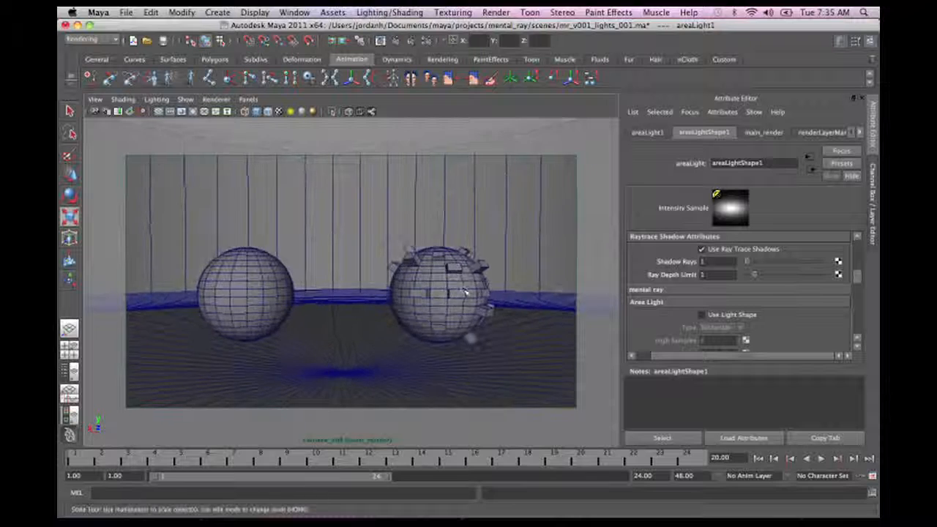
left_click_drag(466, 293, 485, 310, "alt")
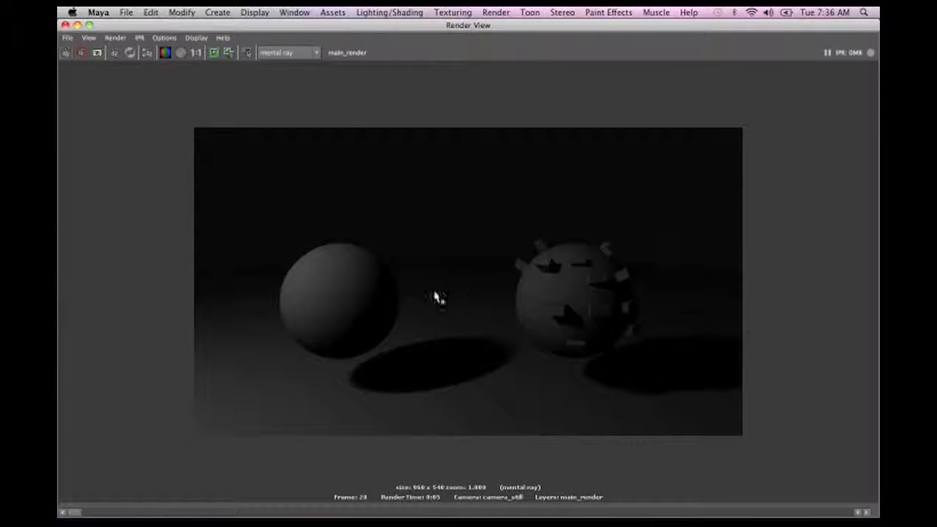
left_click(78, 26)
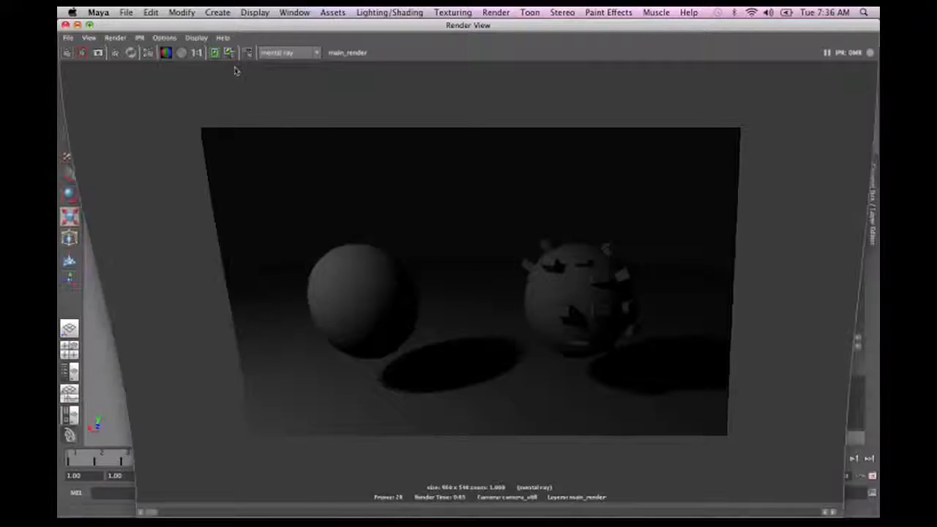
Reframe both spheres larger and from slightly above in camera_still, and render the frame with mental ray.
right_click_drag(312, 281, 218, 276, "alt")
left_click_drag(218, 276, 267, 377, "alt")
middle_click_drag(296, 276, 369, 262, "alt")
left_click_drag(372, 322, 381, 351, "alt")
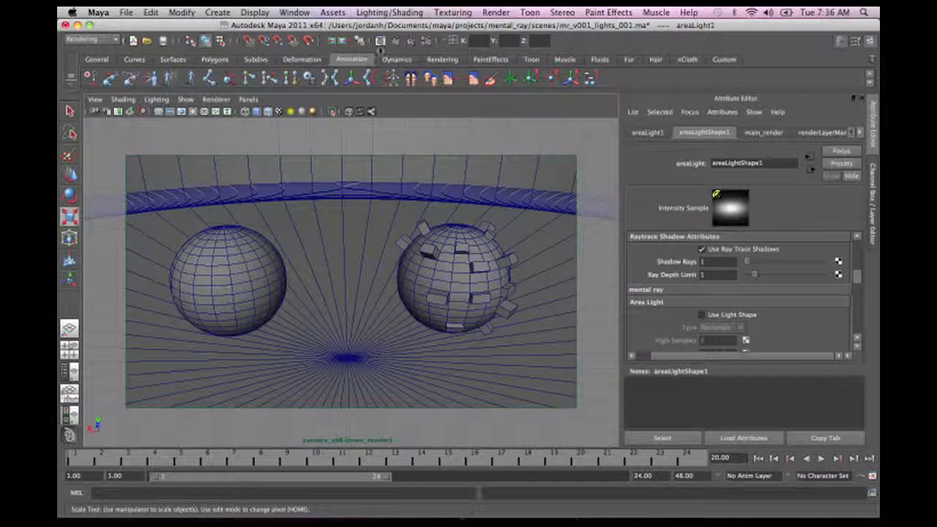
left_click(381, 41)
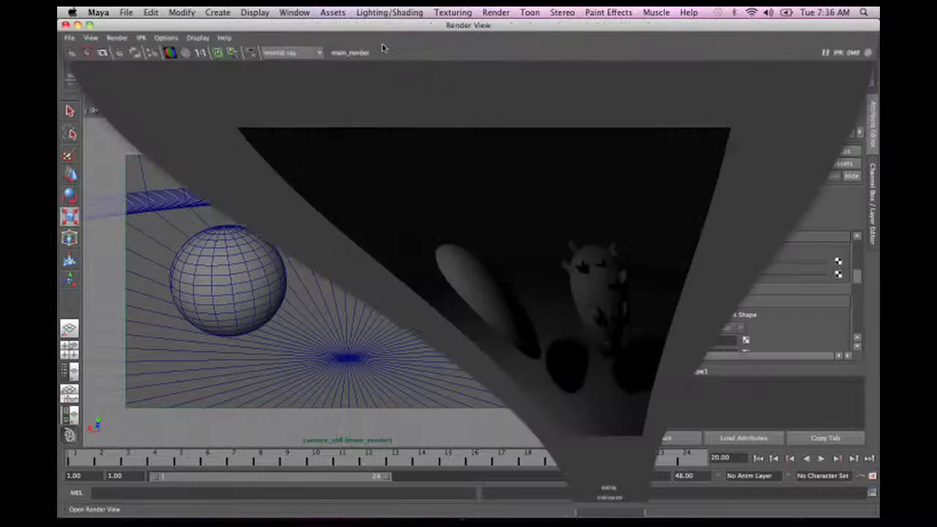
left_click(65, 53)
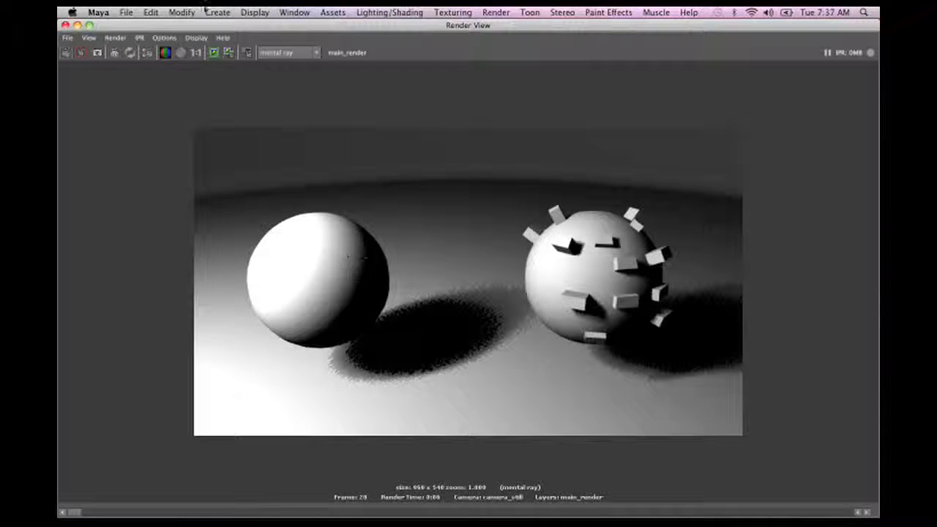
left_click(76, 24)
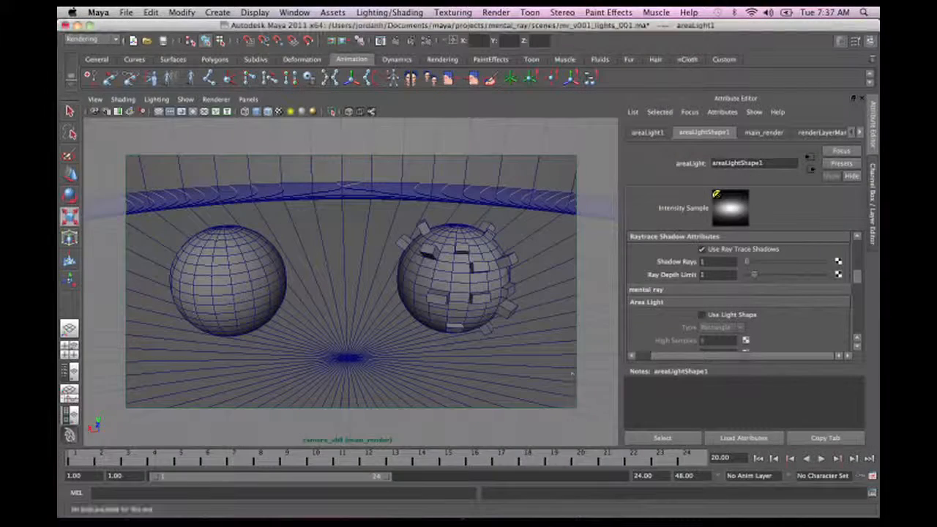
Set up a perspective view next to the camera_still view, showing the area light and the whole set.
key("space")
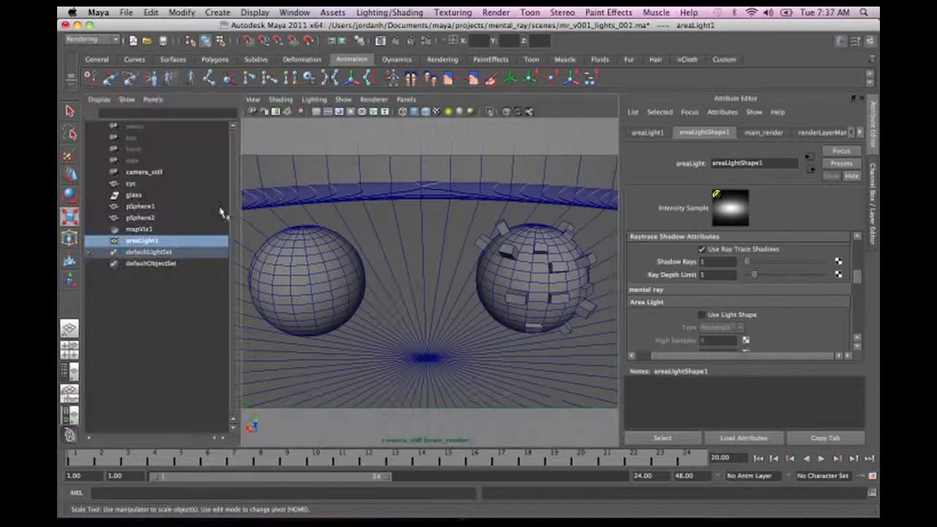
key("space")
left_click_drag(176, 221, 123, 218)
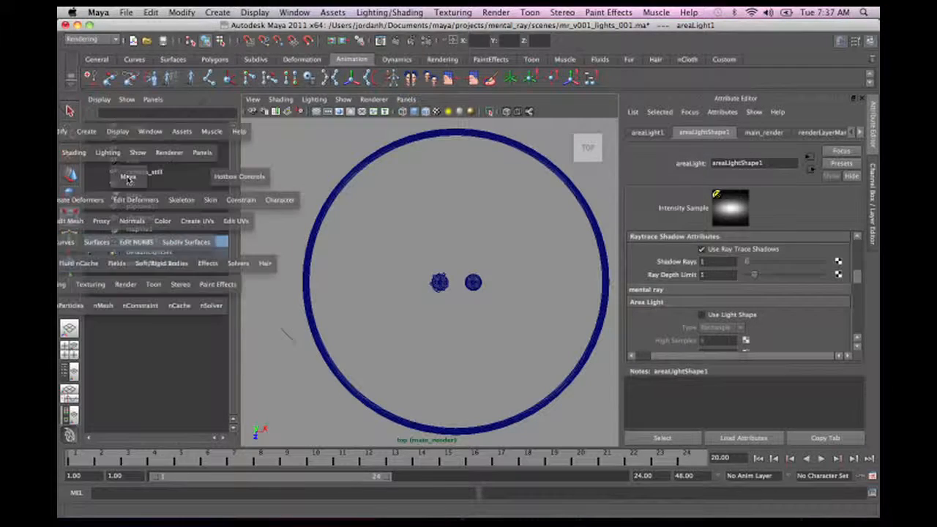
key("space")
left_click_drag(129, 177, 134, 161)
key("space")
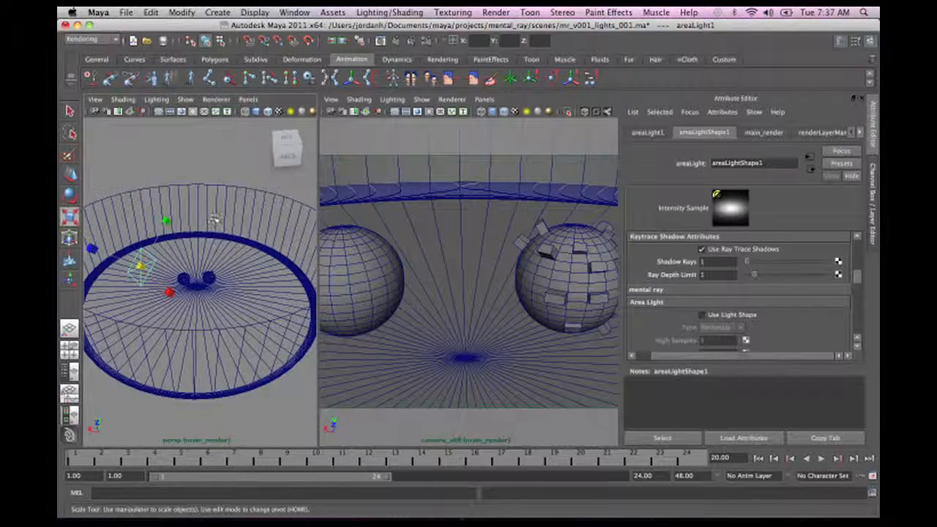
right_click_drag(215, 220, 211, 214, "alt")
left_click_drag(211, 213, 213, 185, "alt")
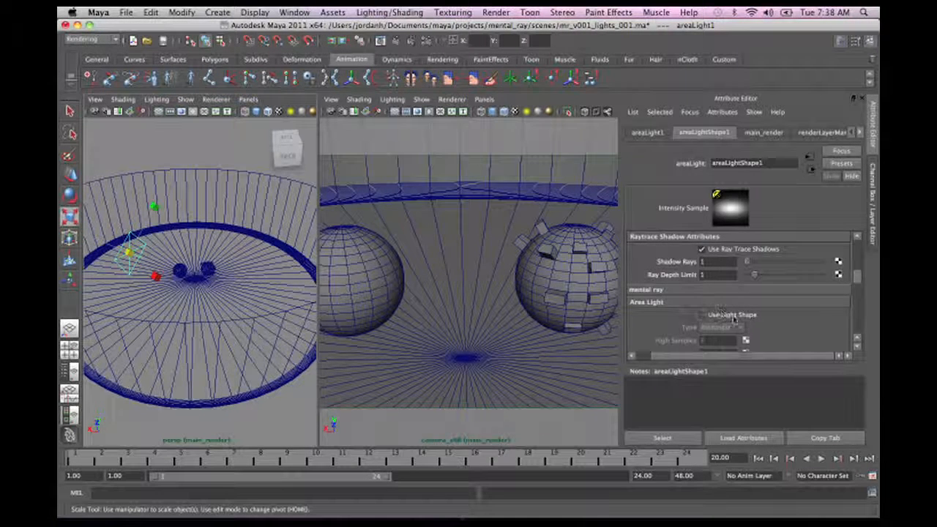
Widen the Attribute Editor and collapse the area light's shadow and mental ray sections.
left_click(734, 314)
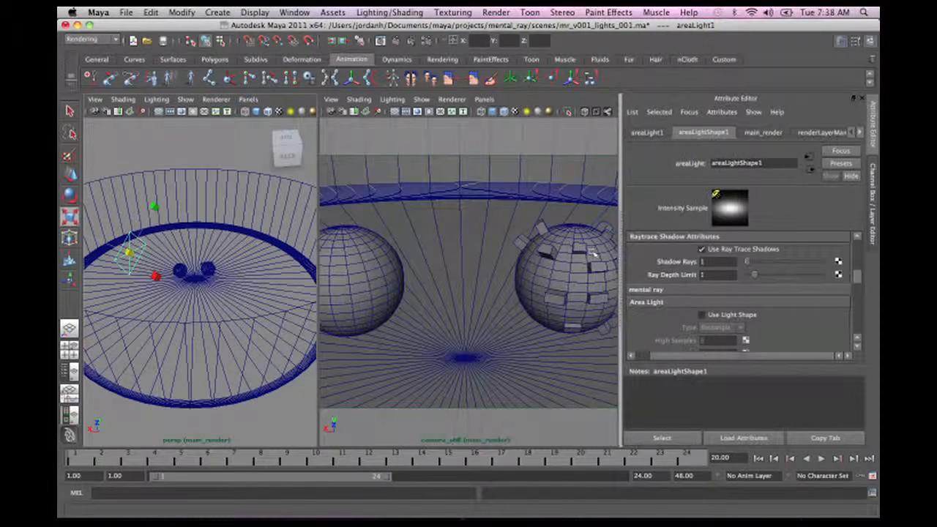
left_click_drag(621, 268, 511, 262)
left_click(510, 302)
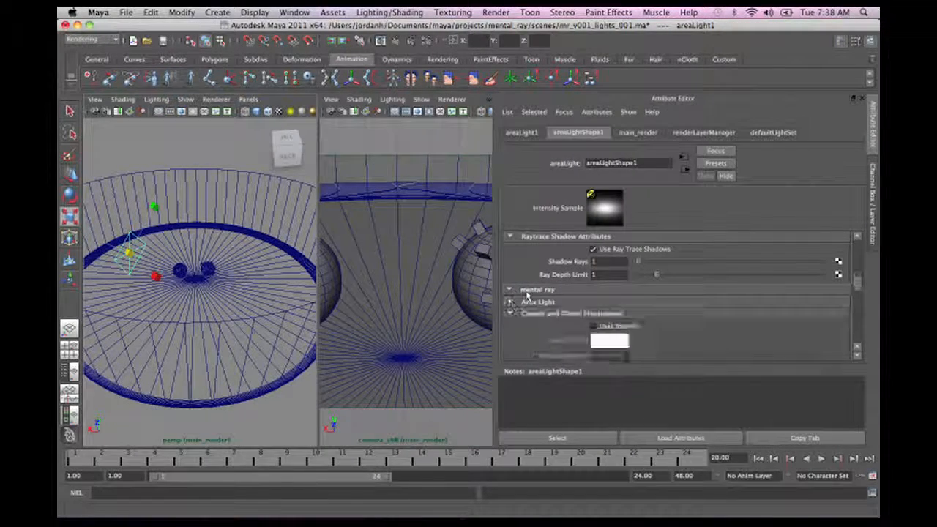
left_click(511, 289)
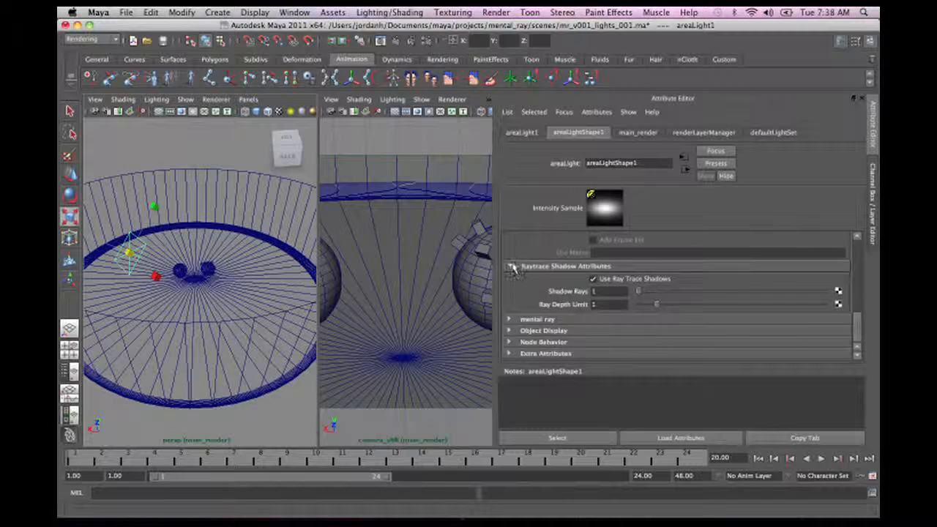
left_click(512, 267)
left_click_drag(856, 332, 854, 266)
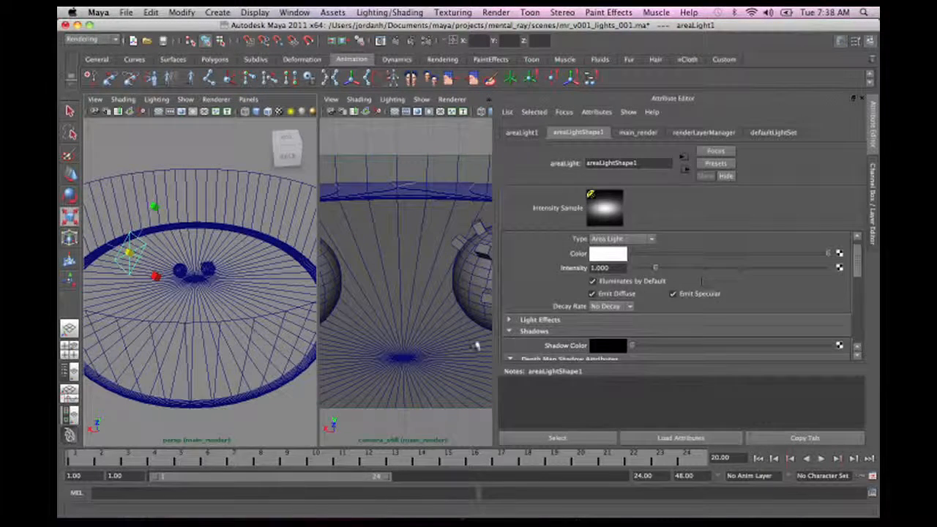
left_click(511, 332)
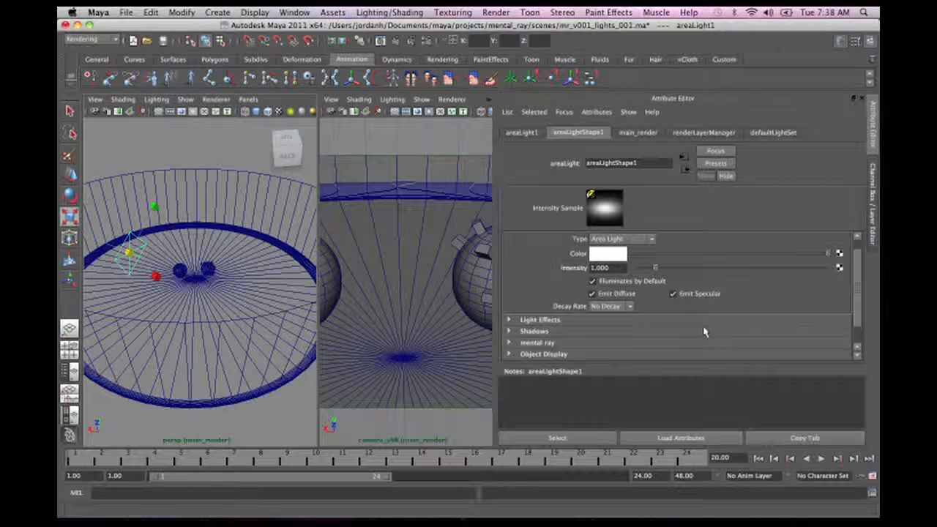
Expand the area light's mental ray Area Light settings and enable Use Light Shape.
left_click(510, 343)
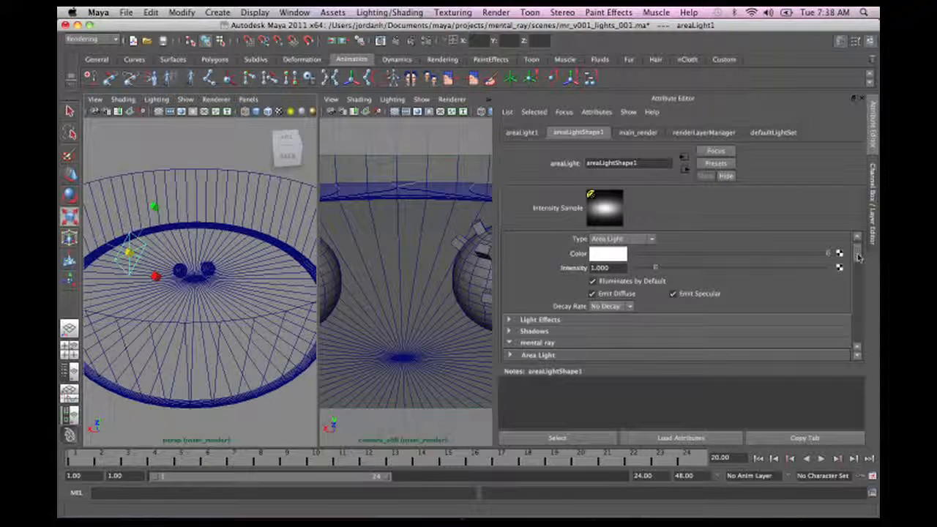
left_click_drag(858, 257, 855, 271)
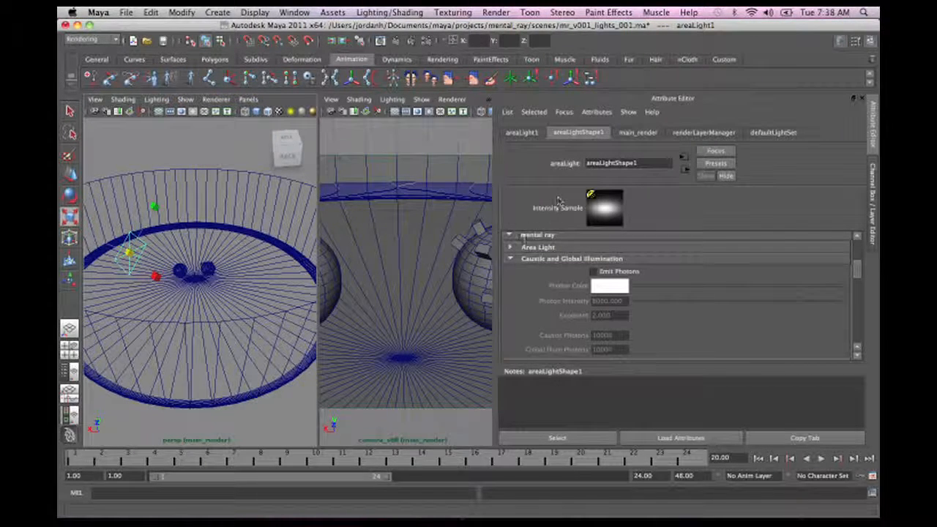
left_click(510, 248)
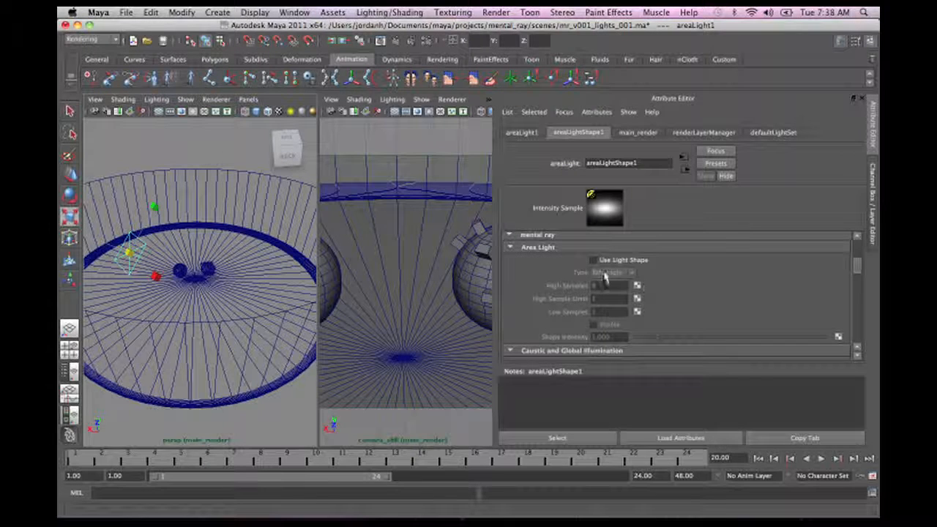
left_click(624, 260)
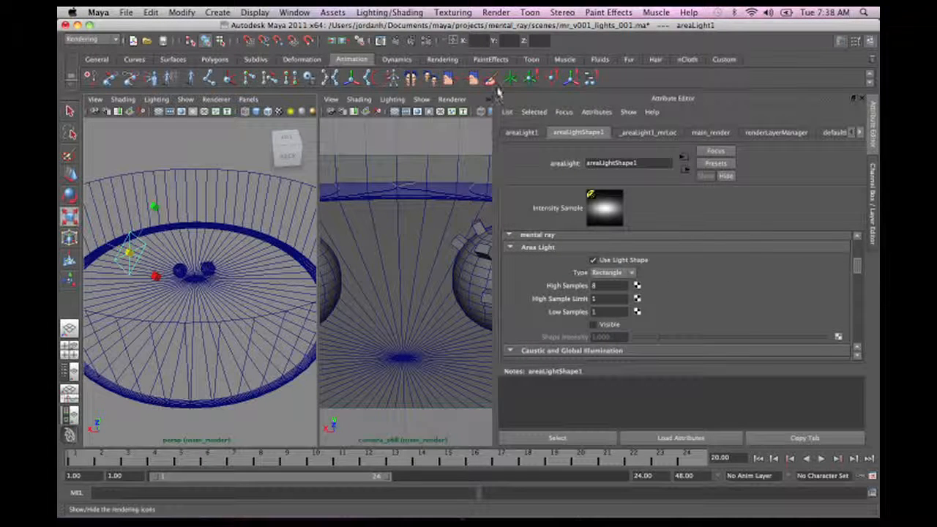
Maximize the camera_still view and render the frame with the mental ray light shape enabled.
left_click(412, 150)
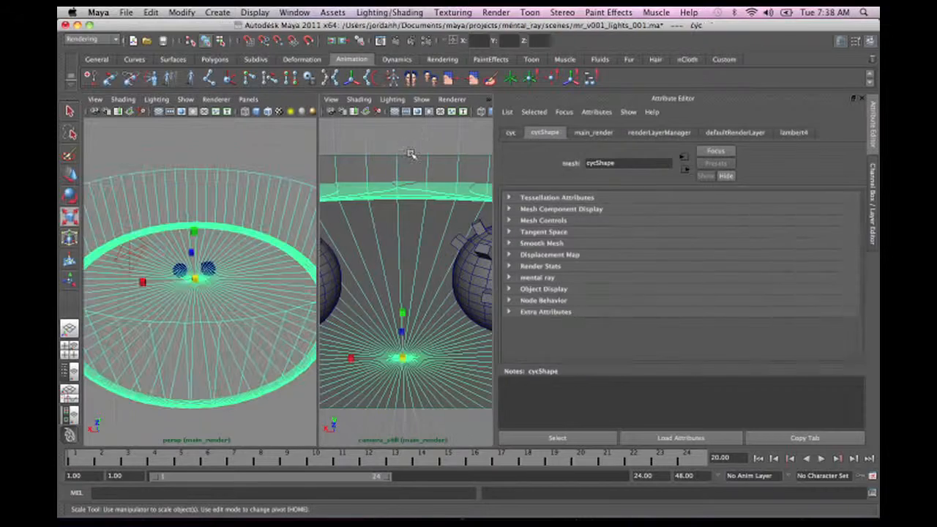
key("space")
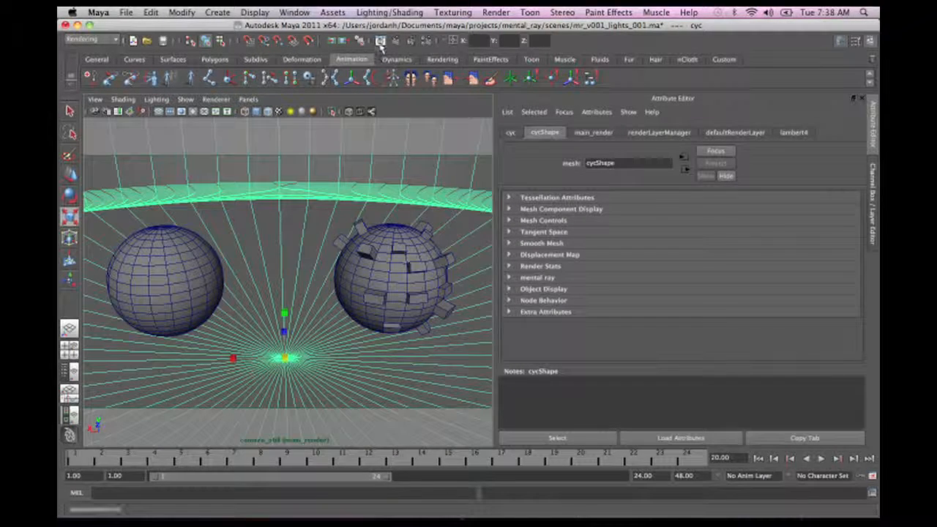
left_click(381, 41)
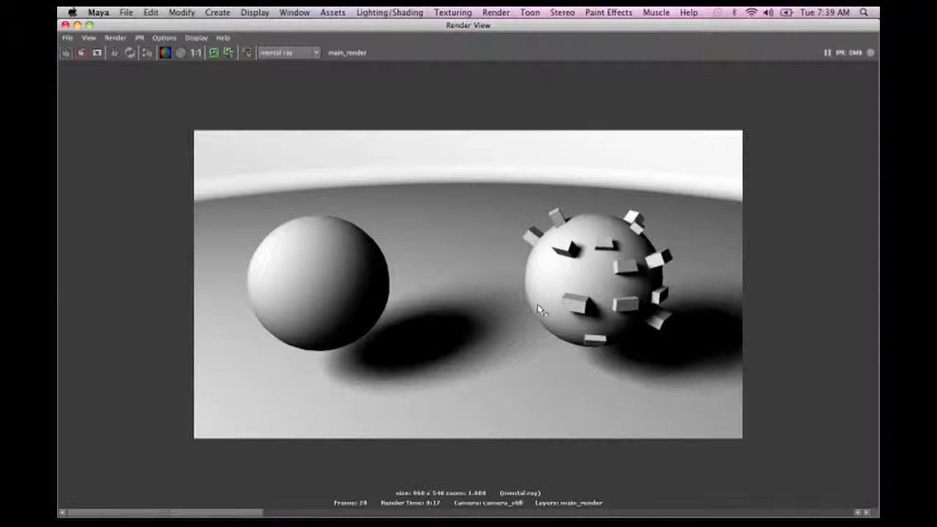
Keep the rendered image in the Render View and compare it with the stored one.
left_click(214, 52)
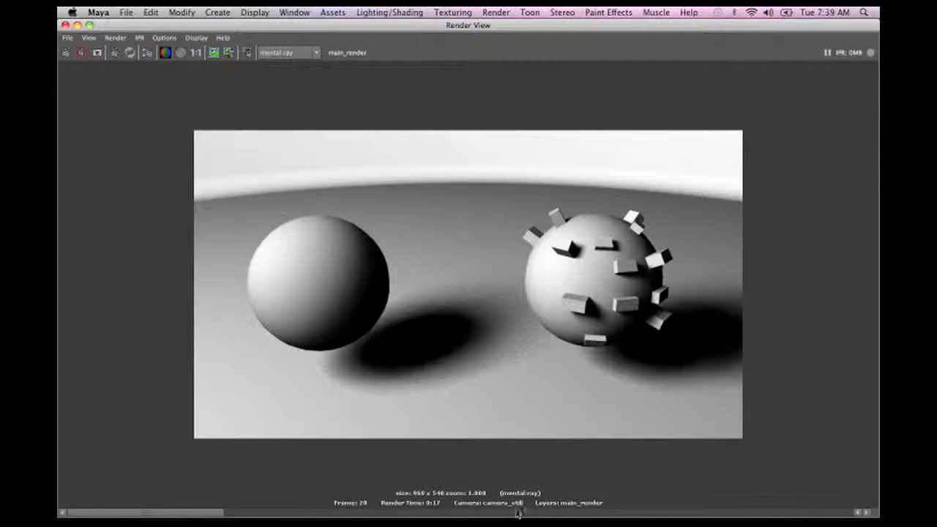
left_click_drag(209, 517, 147, 511)
left_click(78, 25)
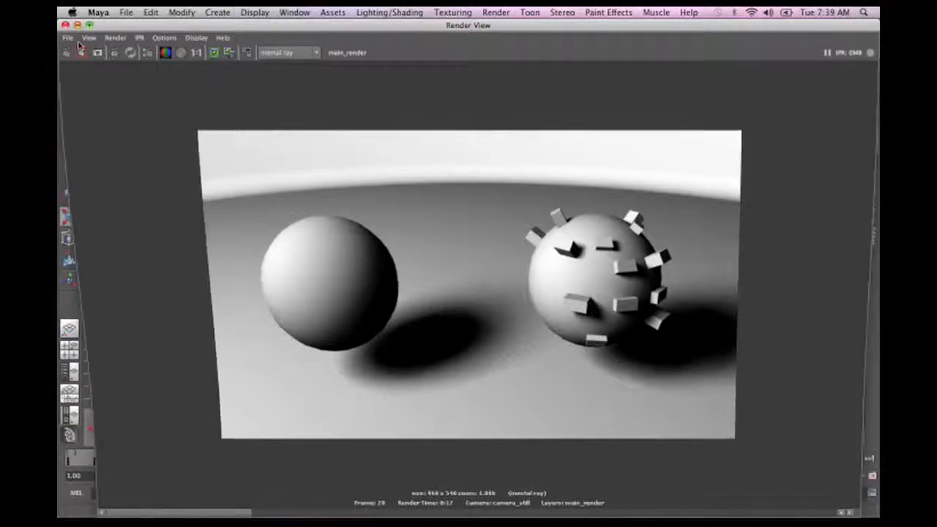
Reselect the area light in the perspective view and set its light shape type to Disc.
key("space")
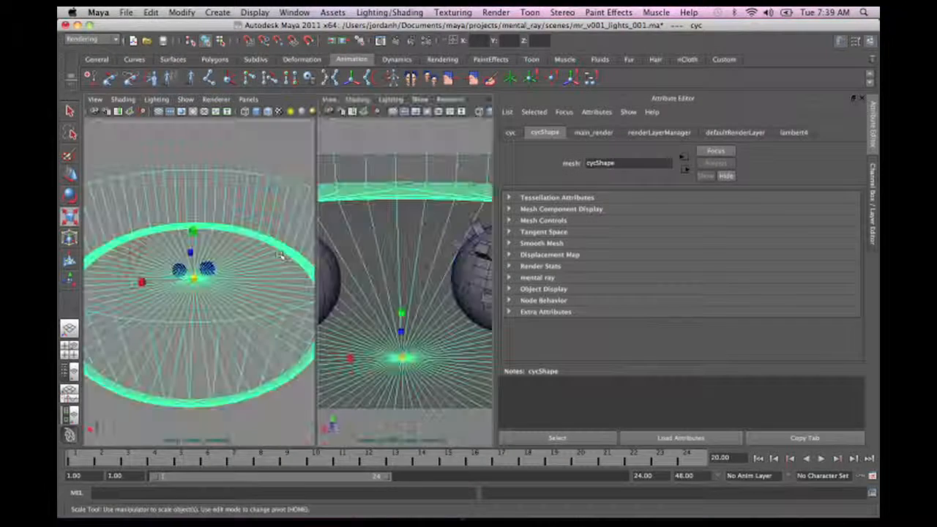
left_click(123, 283)
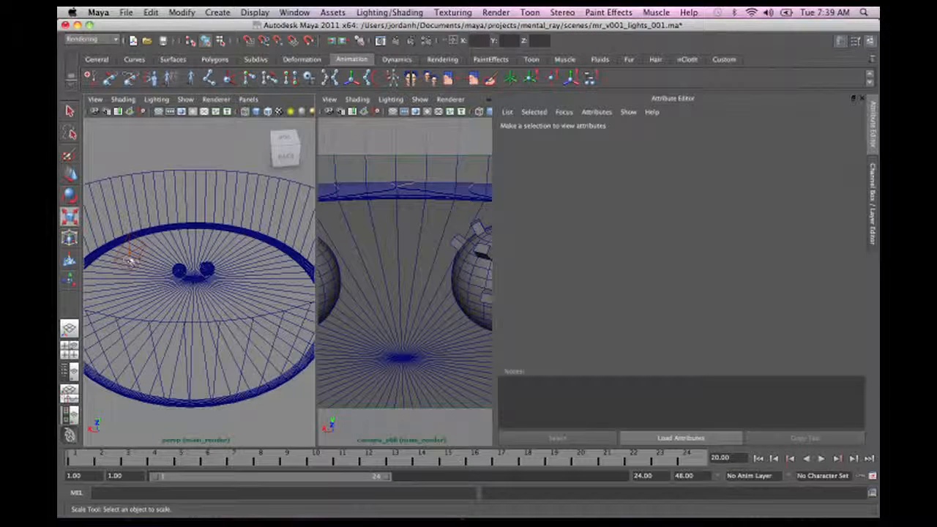
left_click(126, 257)
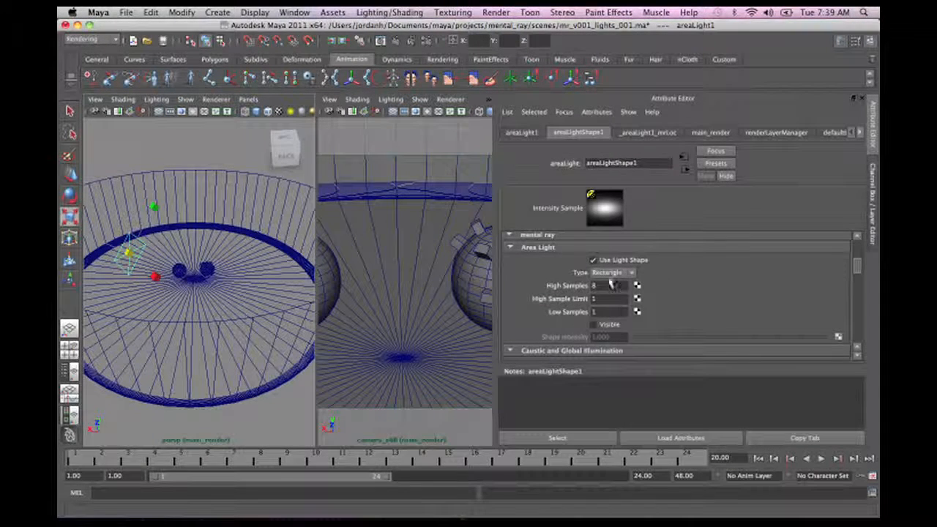
left_click(612, 273)
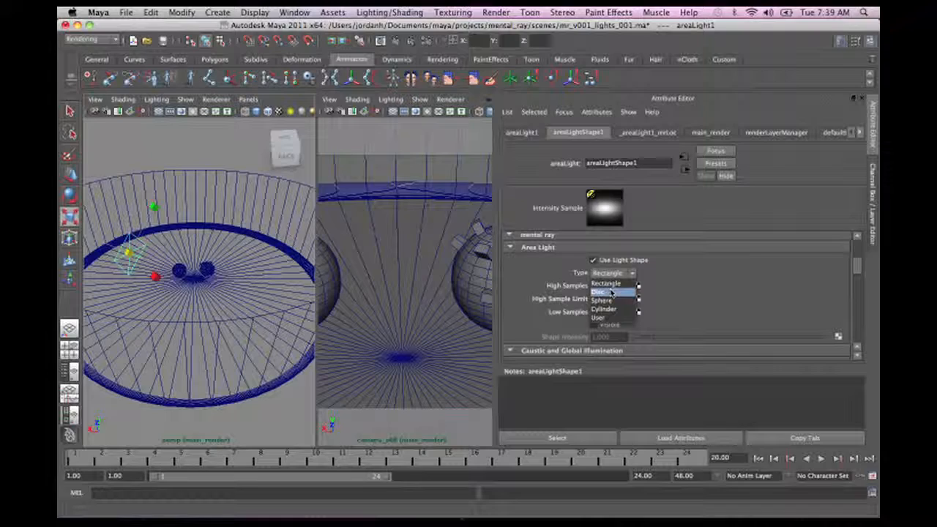
left_click(612, 292)
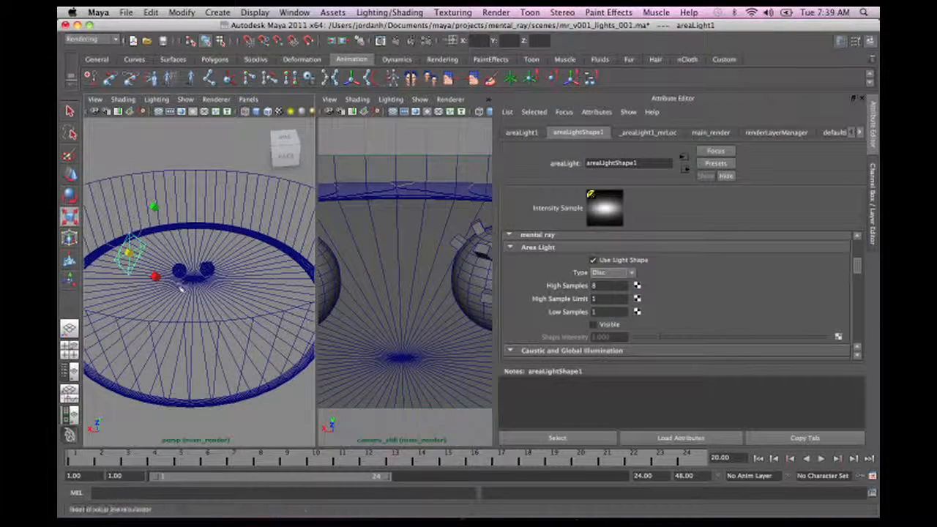
left_click_drag(183, 278, 208, 279, "alt")
right_click_drag(208, 279, 289, 300, "alt")
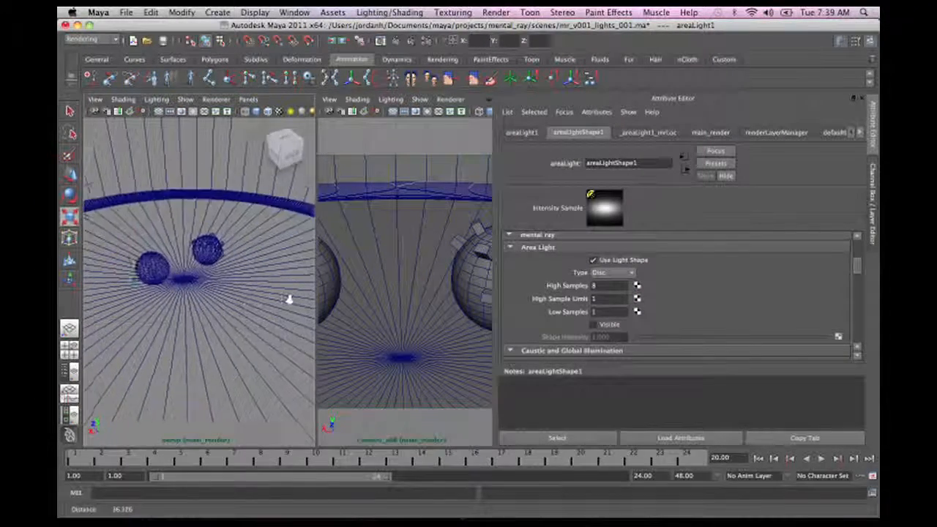
Store the current render in the Render View and render the frame with the Disc light shape.
left_click_drag(289, 299, 227, 297, "alt")
right_click_drag(220, 307, 144, 309, "alt")
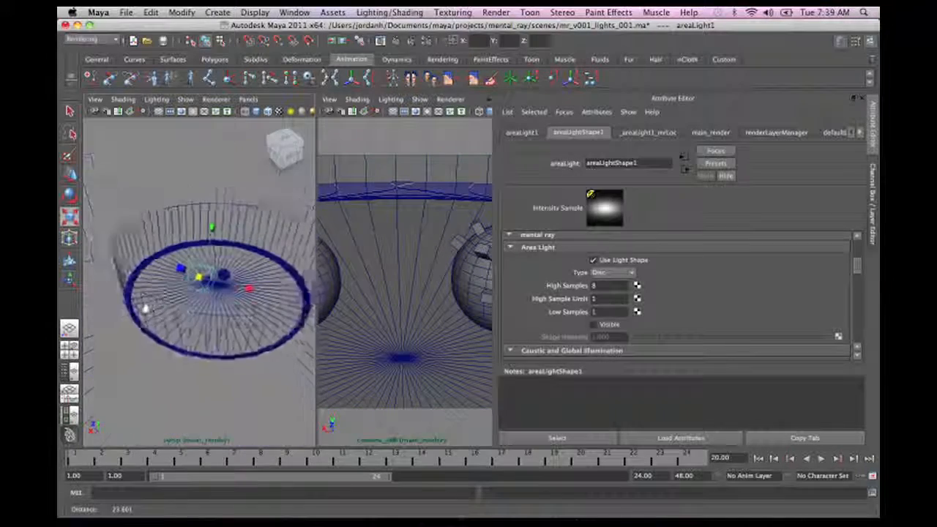
left_click_drag(144, 310, 169, 303, "alt")
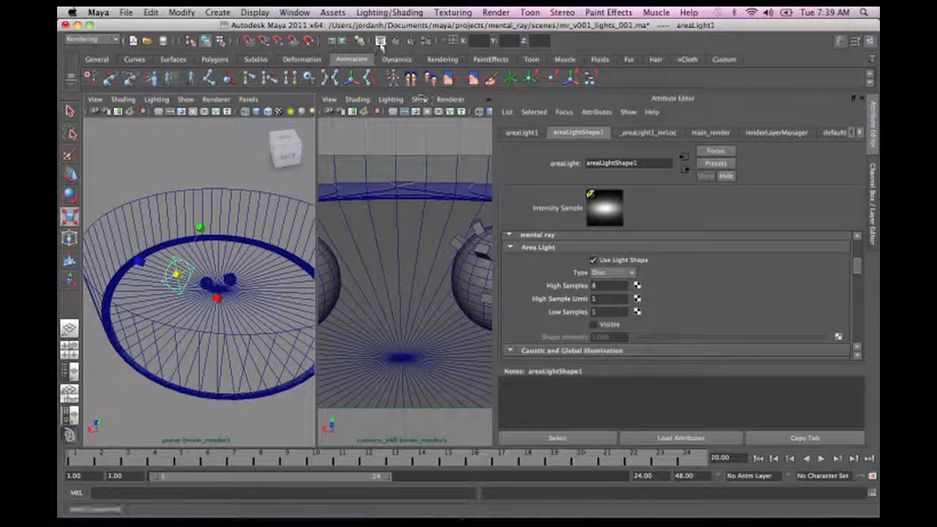
left_click(372, 43)
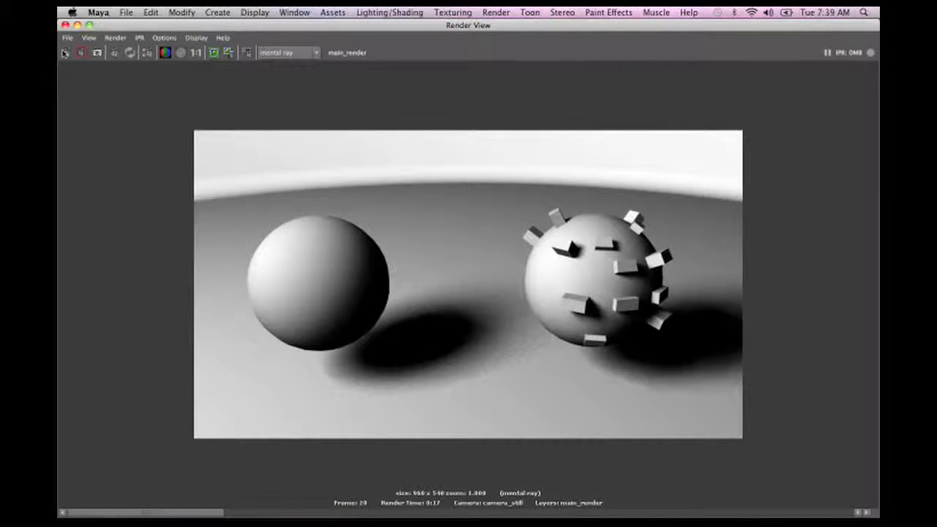
left_click(213, 52)
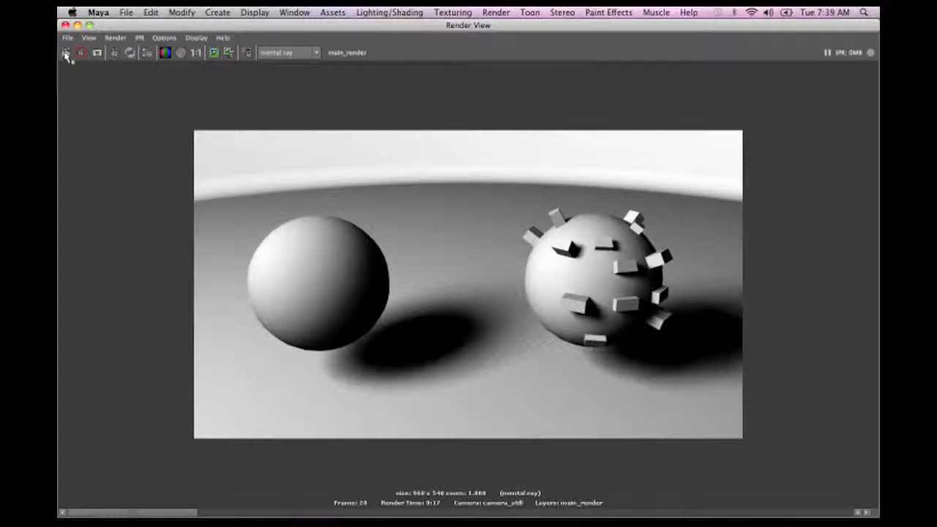
left_click(66, 54)
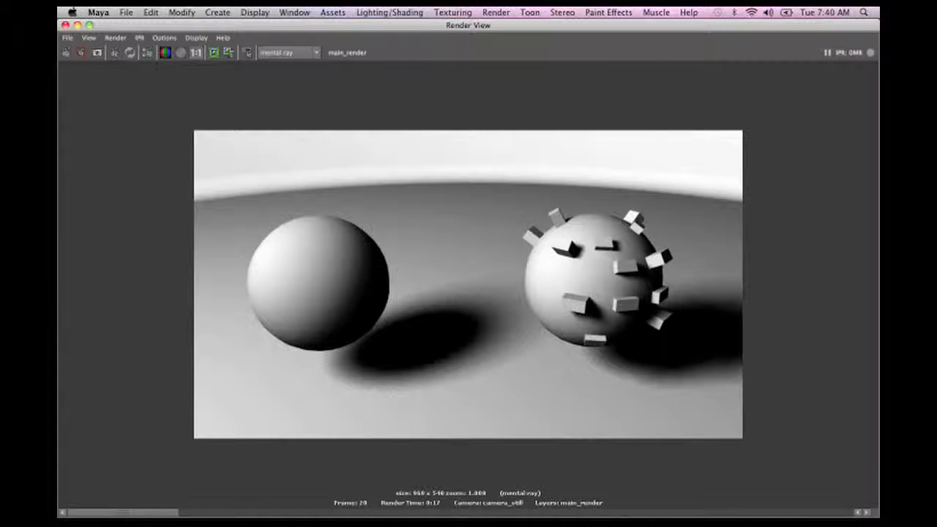
Compare the Disc render with the stored images in the Render View and put the render window away.
mouse_move(123, 512)
left_mouse_down()
mouse_move(347, 512)
mouse_move(60, 503)
mouse_move(348, 512)
mouse_move(61, 500)
mouse_move(192, 497)
mouse_move(347, 512)
mouse_move(123, 512)
mouse_move(348, 512)
mouse_move(139, 513)
left_mouse_up()
left_click_drag(139, 513, 347, 512)
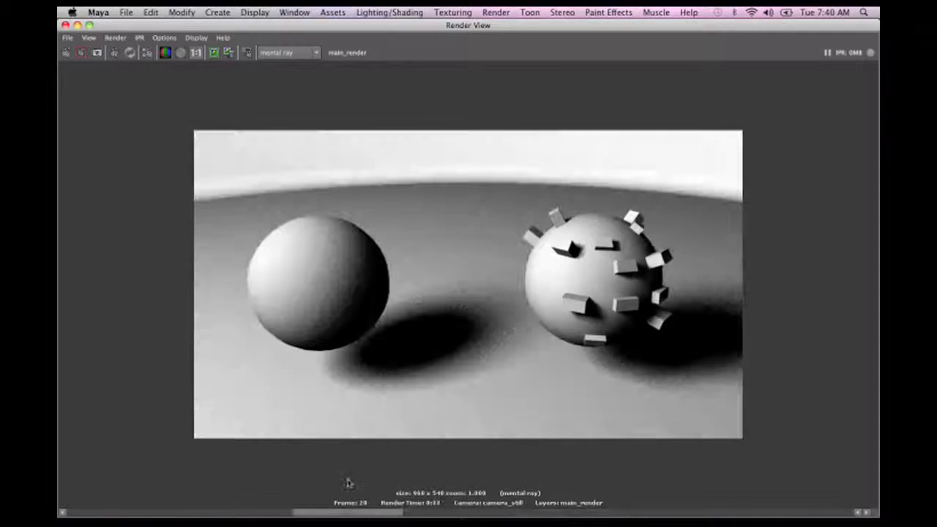
left_click_drag(344, 512, 84, 504)
left_click(78, 26)
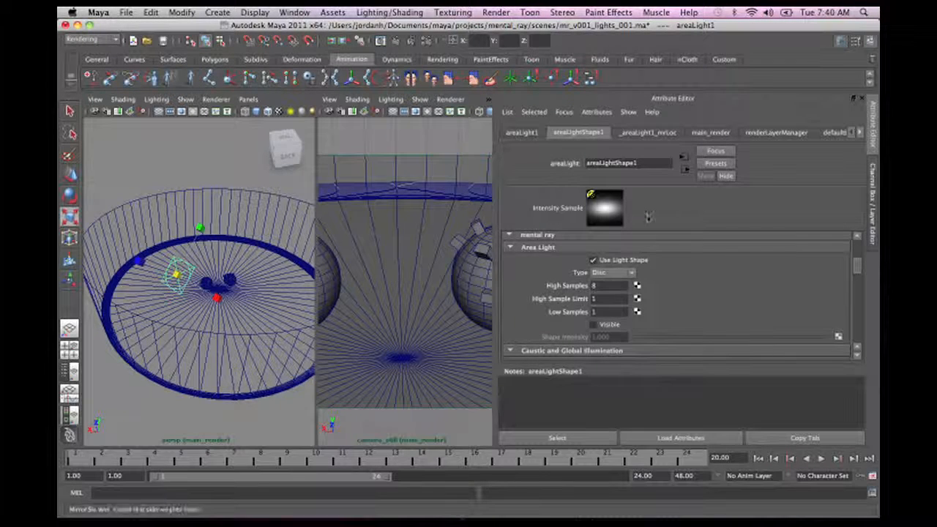
Set the area light's shape type to Sphere, render the frame and compare it with the stored images.
left_click(620, 273)
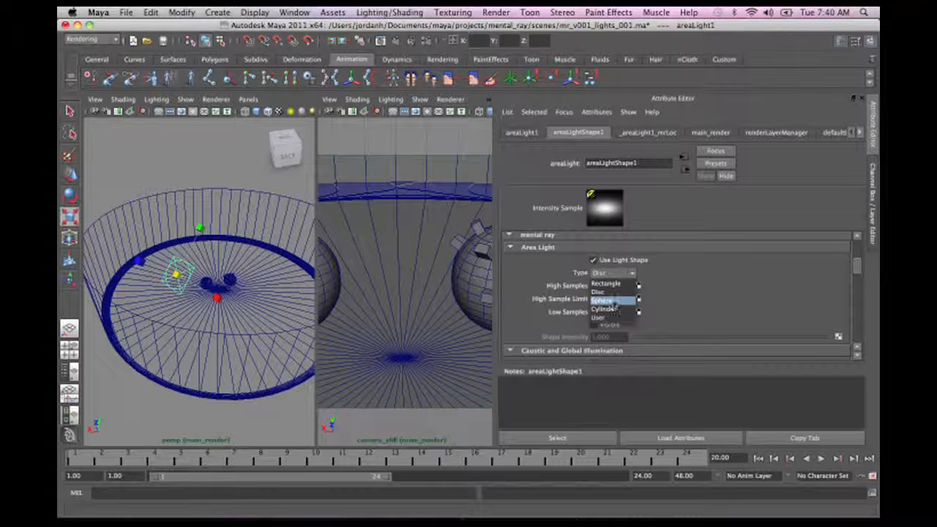
left_click(613, 301)
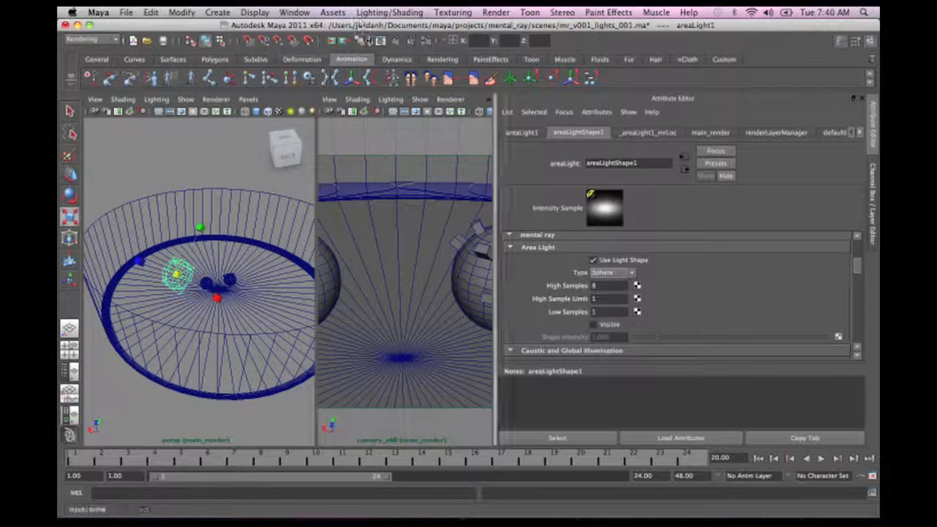
left_click(395, 42)
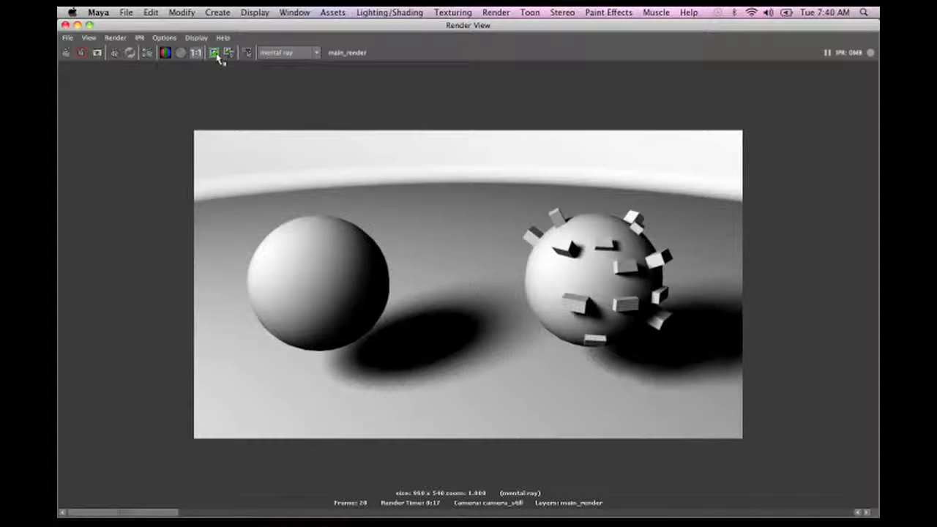
left_click(66, 52)
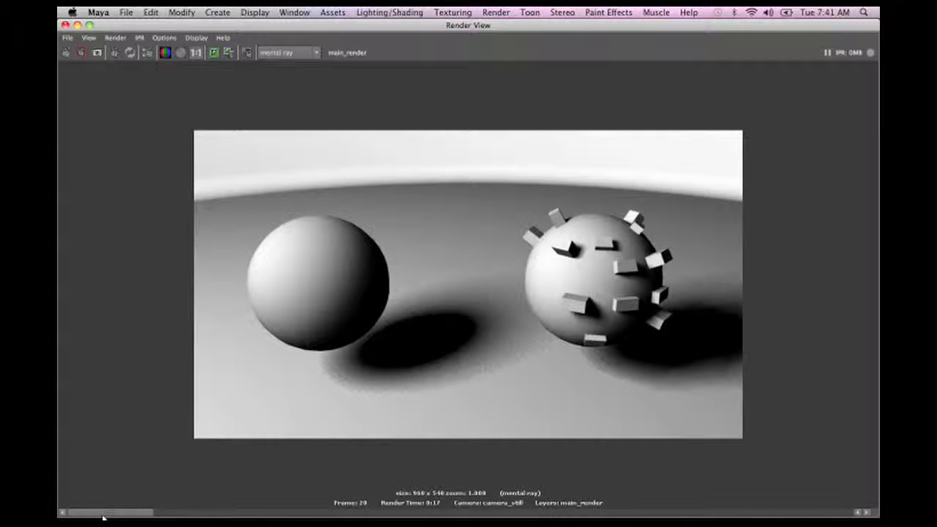
left_click_drag(104, 516, 73, 512)
left_click(77, 25)
Set the light shape type to Cylinder and scale the area light lengthwise into a long, thin tube.
left_click(613, 283)
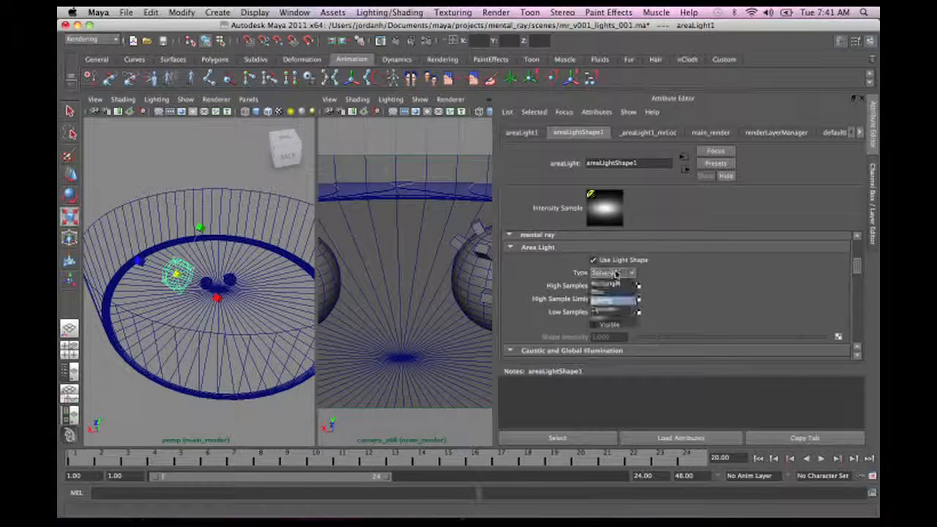
left_click(617, 311)
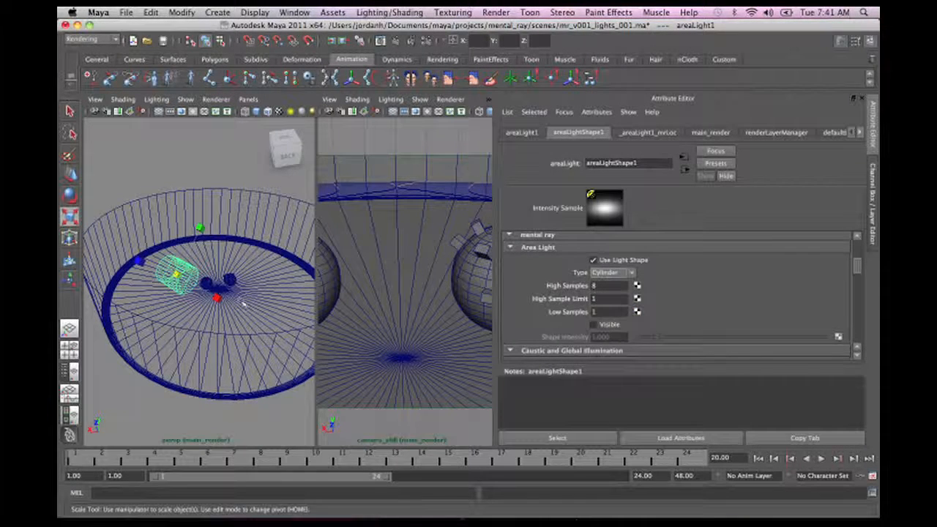
left_click_drag(217, 297, 695, 378)
left_click_drag(177, 273, 118, 284)
left_click_drag(217, 297, 262, 326)
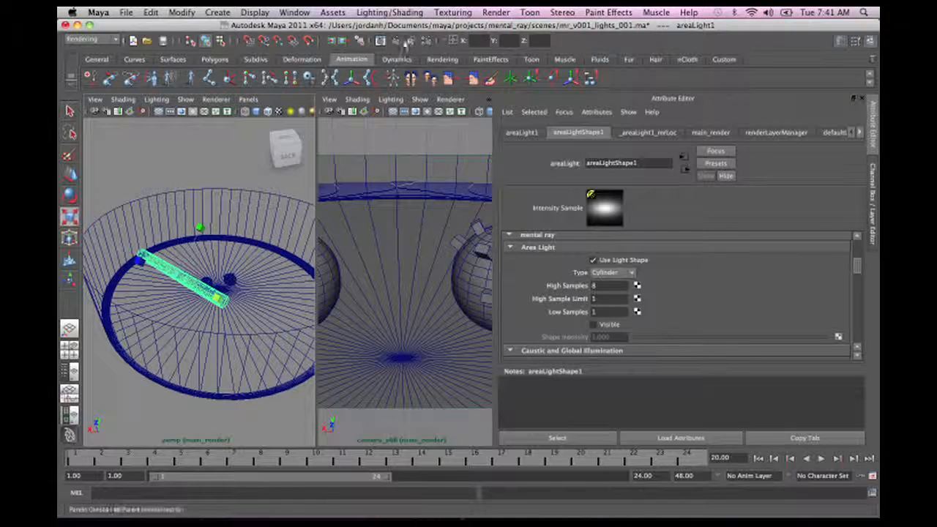
Render the frame with the stretched Cylinder light, inspect the shadows and put the Render View away.
left_click(380, 41)
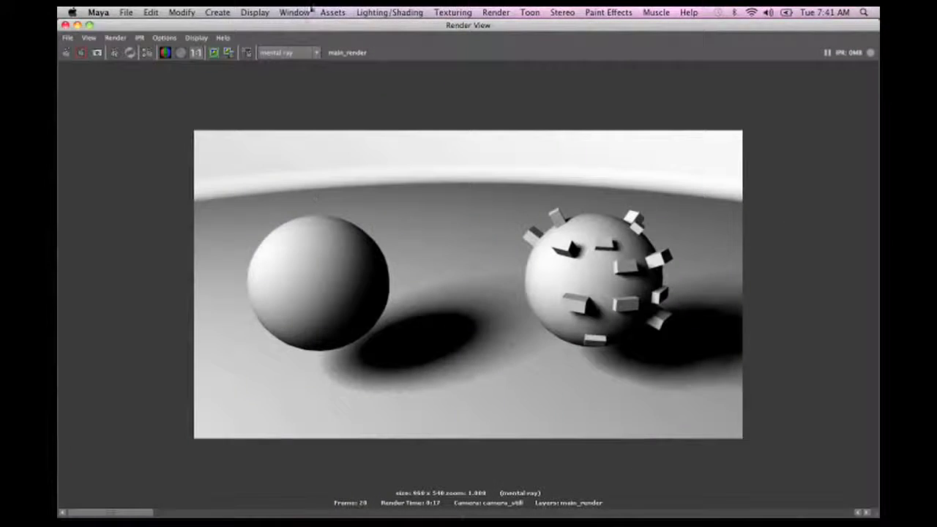
left_click(67, 54)
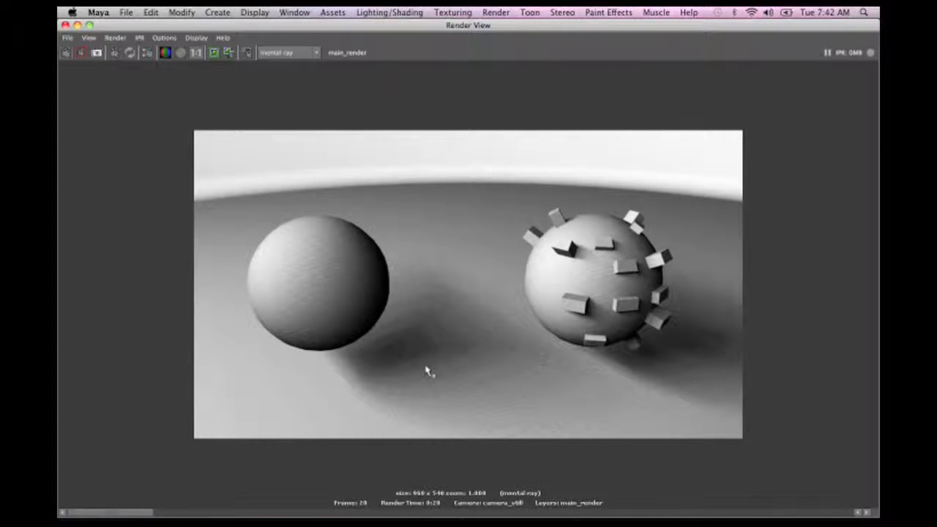
left_click(77, 25)
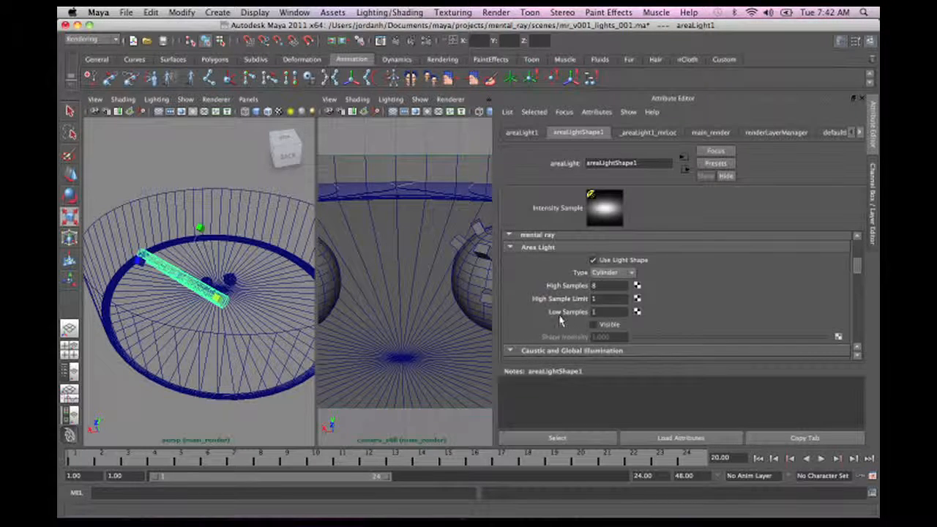
Set the area light's High Samples to 16, High Sample Limit to 16 and Low Samples to 8.
scroll(860, 278, "down", 3)
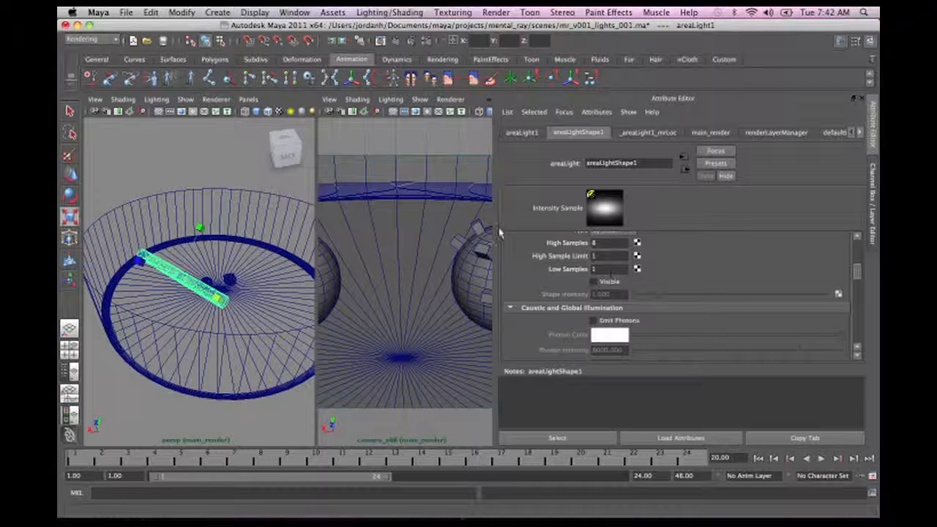
scroll(860, 274, "up", 2)
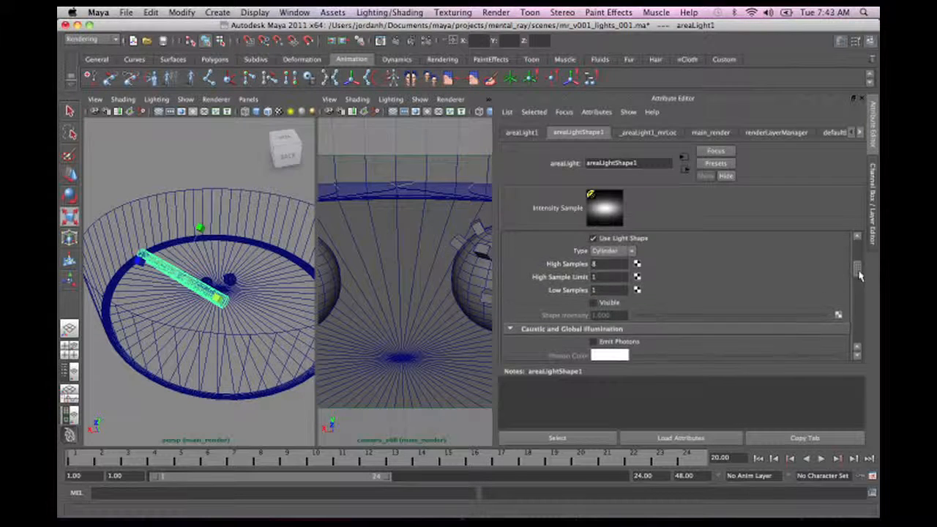
scroll(860, 275, "up", 1)
left_click_drag(603, 268, 331, 119)
type("16")
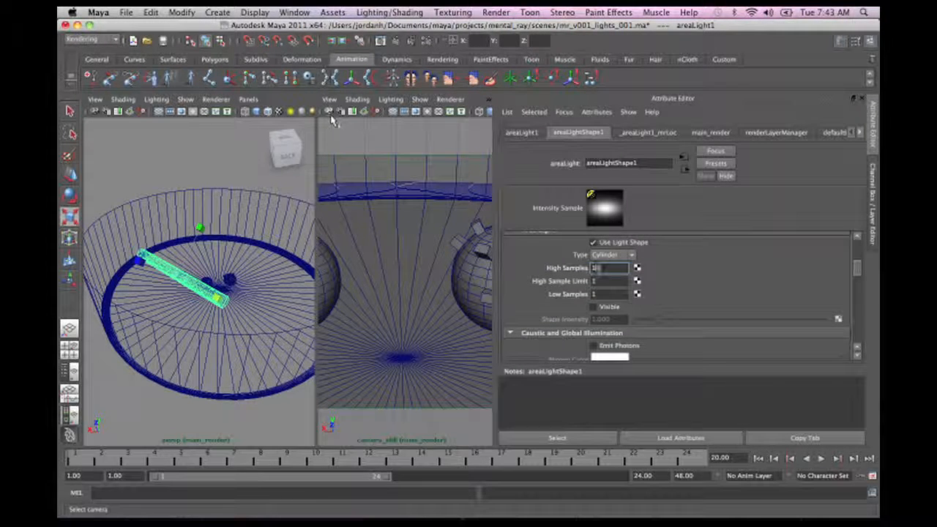
key("Tab")
type("16")
key("Tab")
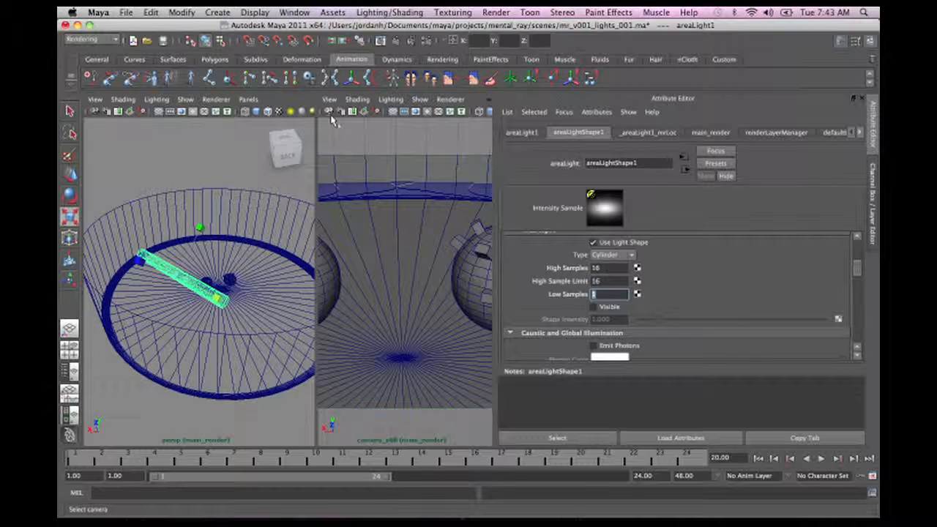
type("16")
key("Tab")
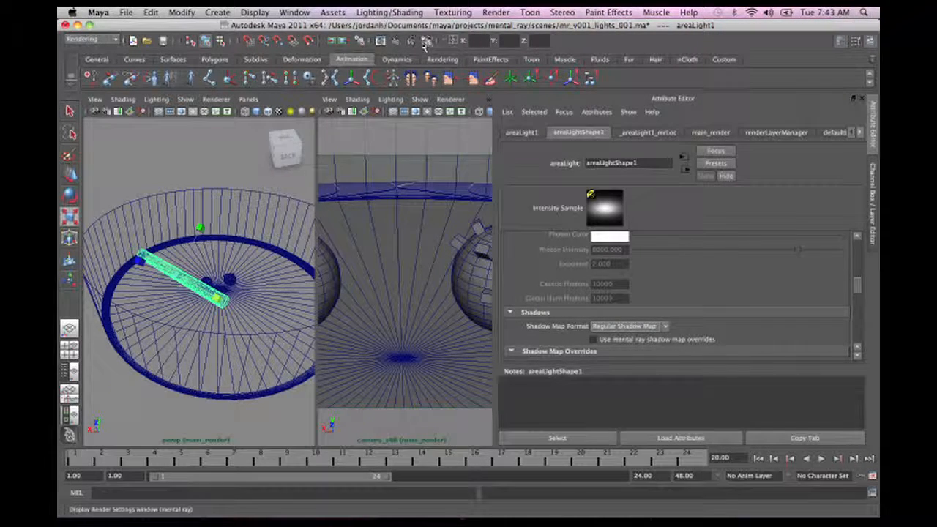
In the mental ray quality render settings, set Max Sample Level to 3 and the multi-pixel filter to Mitchell.
left_click(427, 42)
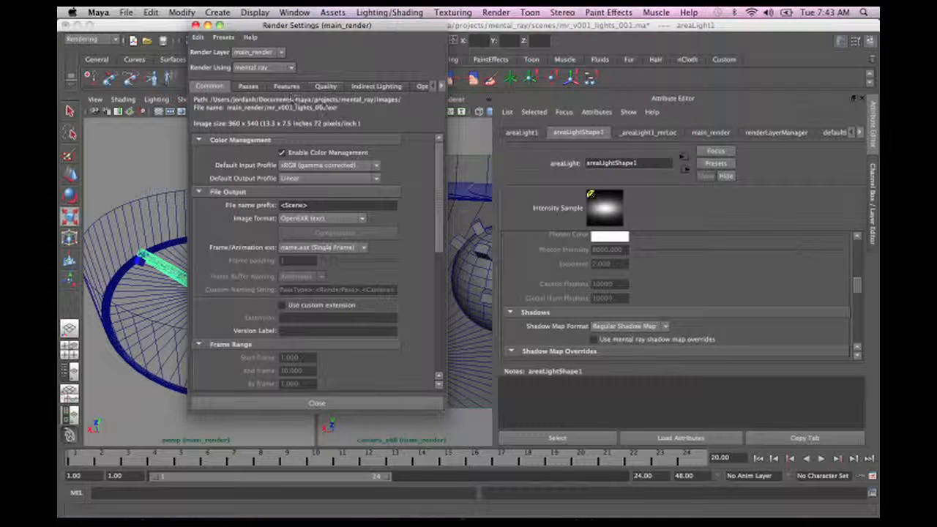
left_click(326, 86)
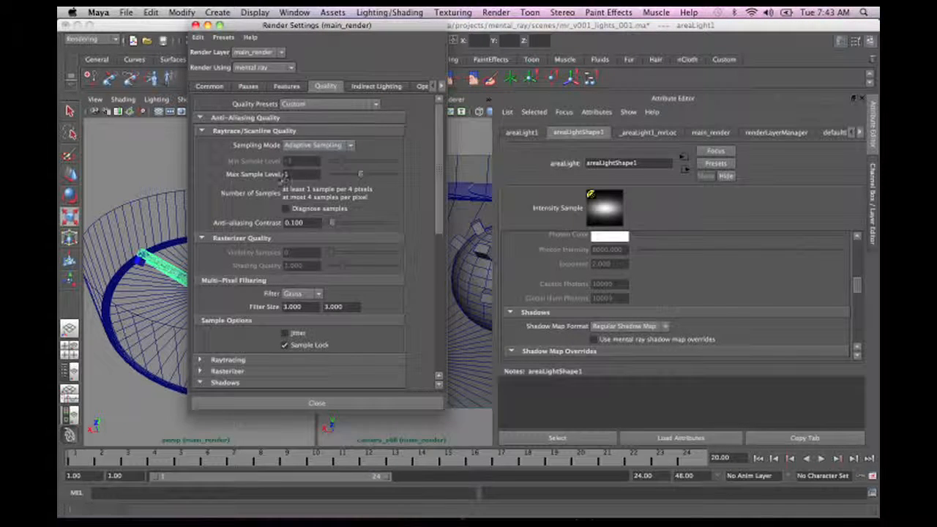
double_click(291, 174)
type("3")
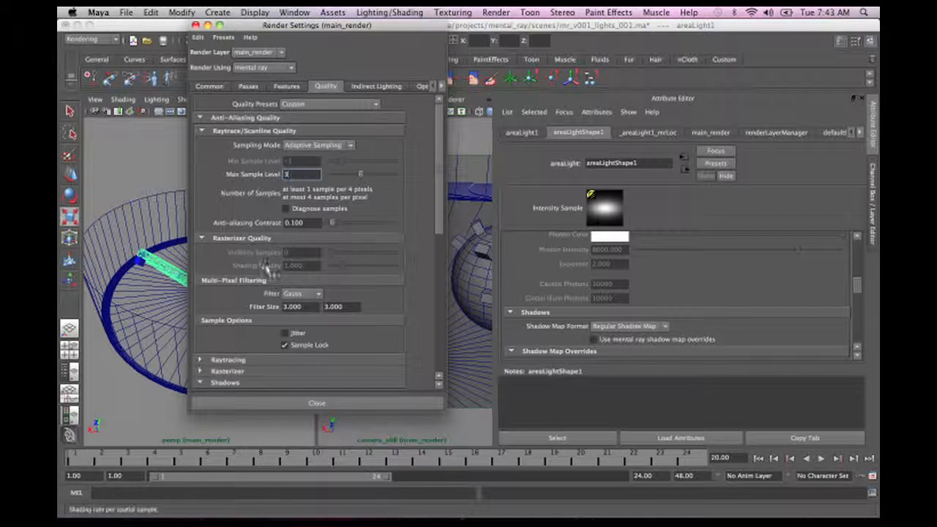
left_click(293, 294)
left_click(293, 330)
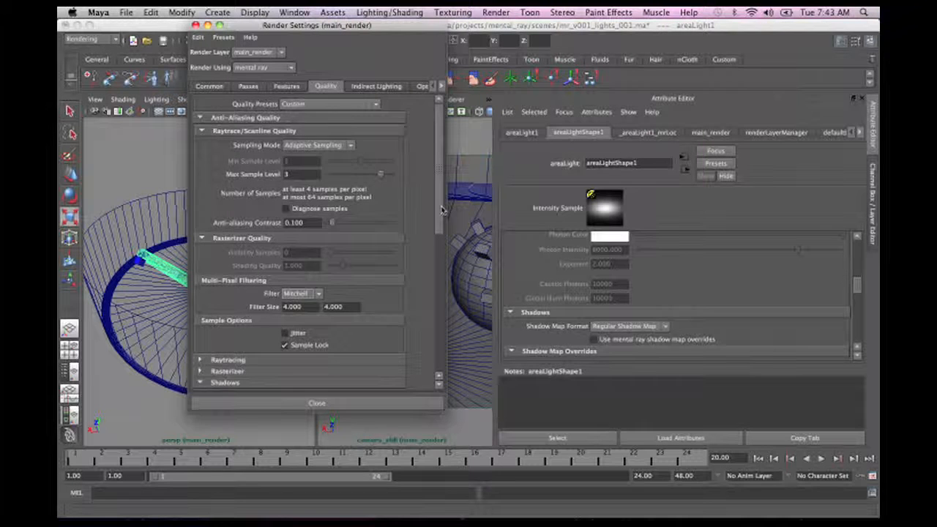
Expand the Raytracing quality settings to check them, and close the Render Settings.
left_click_drag(439, 212, 432, 281)
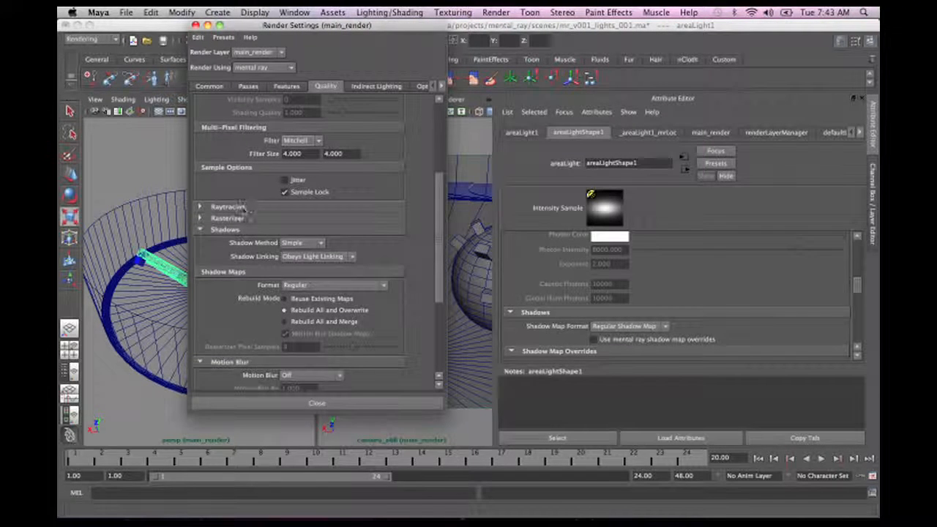
left_click(229, 207)
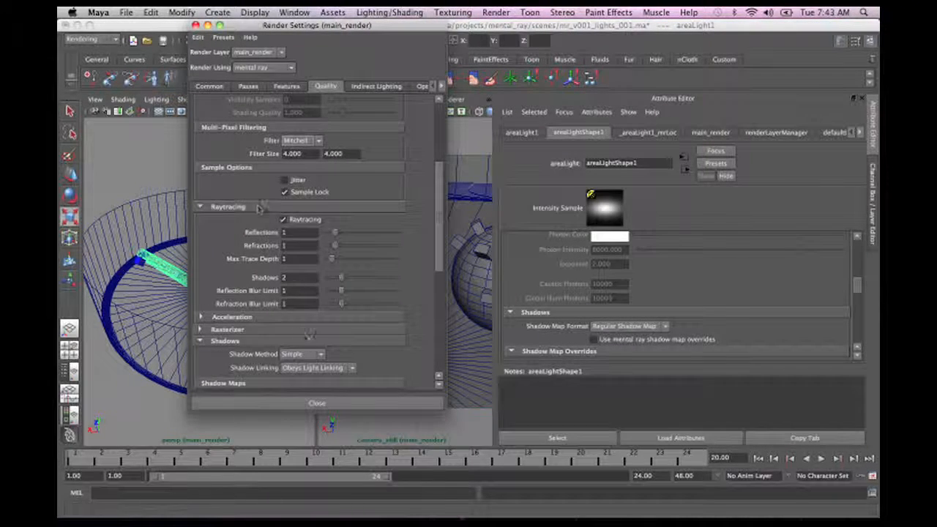
left_click(196, 25)
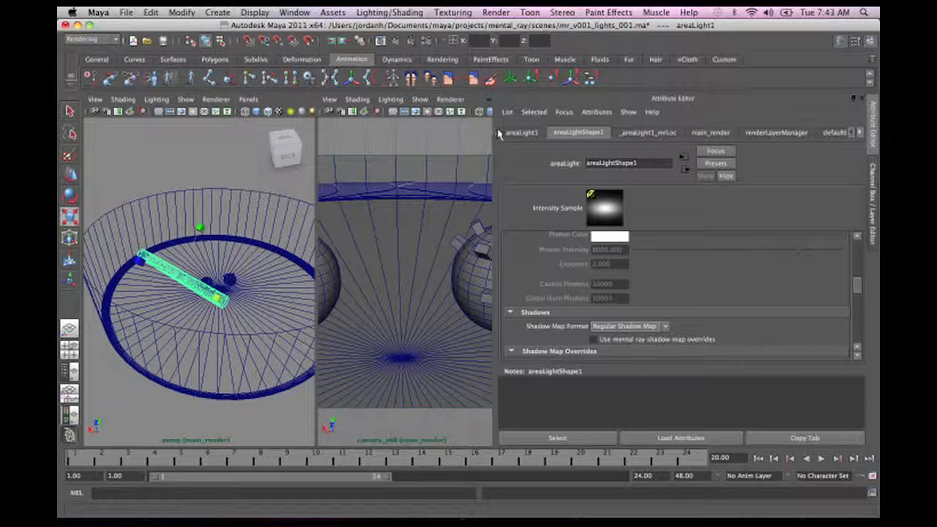
Narrow the Attribute Editor to enlarge the viewports, and put away the finished high-quality render.
left_click_drag(498, 132, 615, 121)
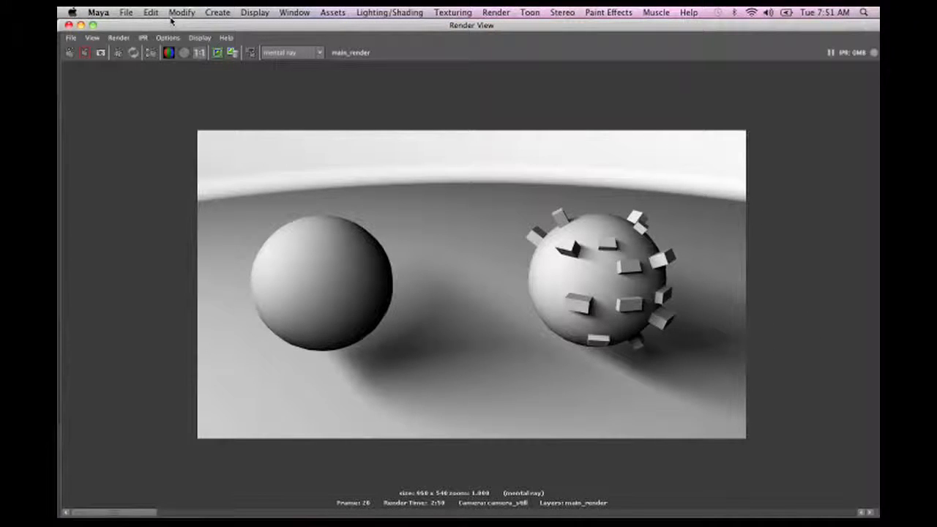
left_click(81, 24)
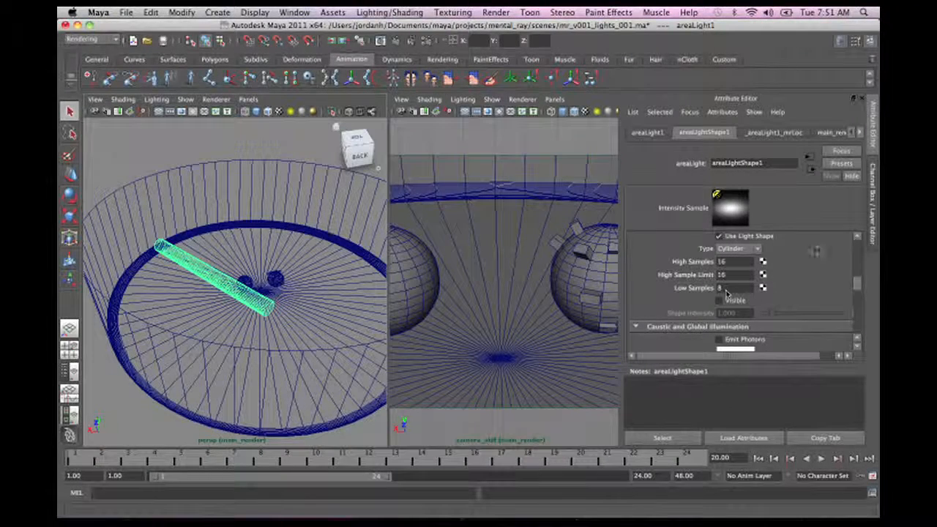
Review the area light's main attributes and shadow settings, and look over the available light types.
left_click_drag(857, 287, 858, 242)
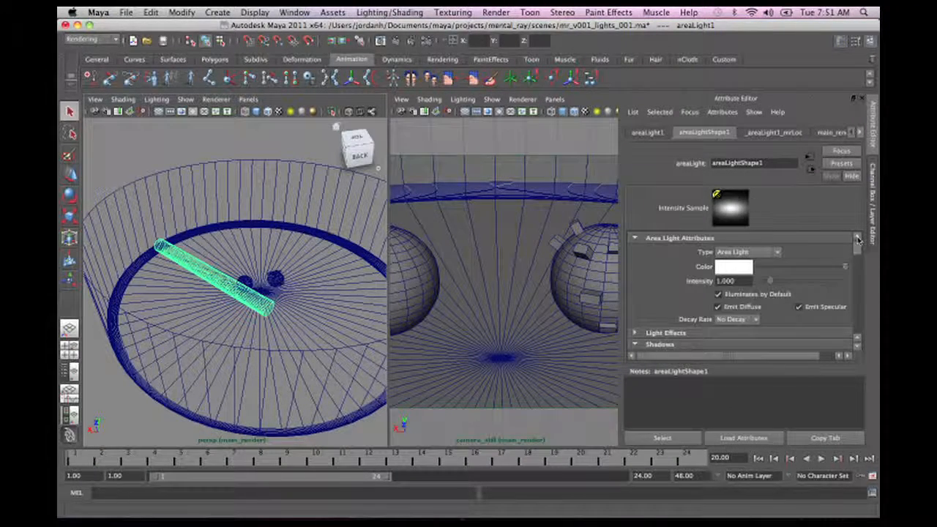
left_click(218, 12)
left_click(876, 238)
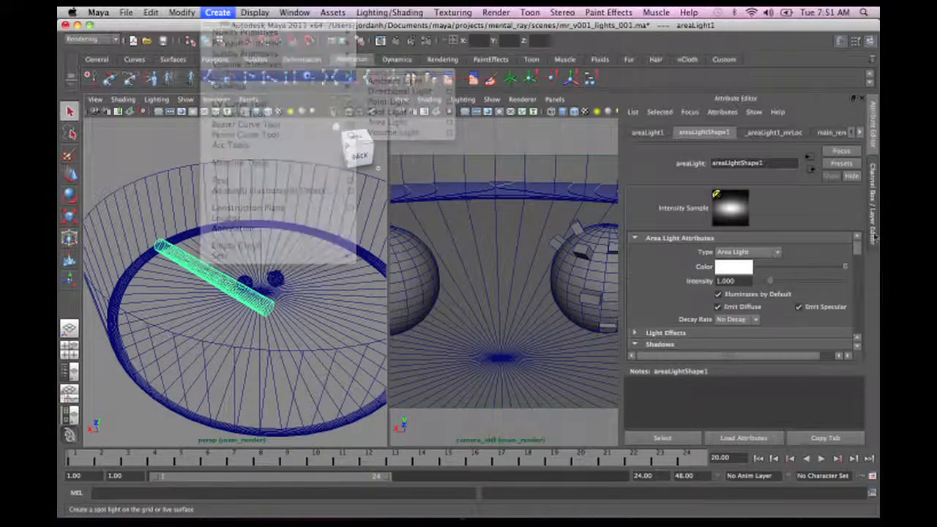
scroll(861, 250, "down", 3)
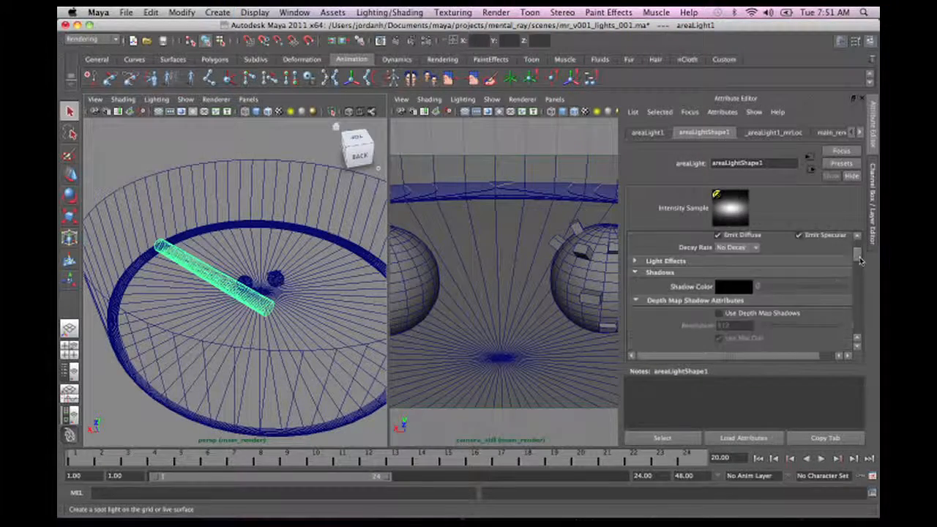
scroll(861, 250, "up", 3)
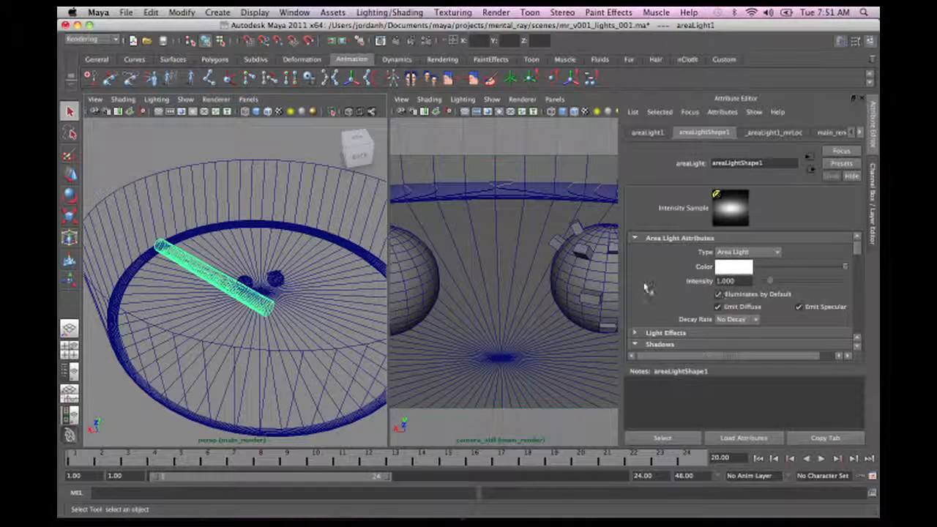
Collapse the area light's main and raytrace shadow attribute sections and bring up its mental ray Area Light settings.
left_click(636, 239)
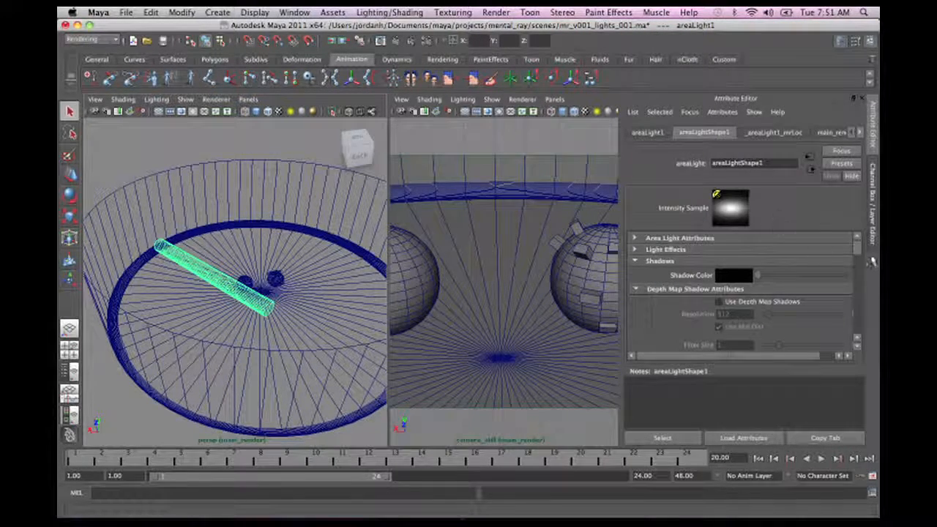
left_click_drag(857, 248, 856, 276)
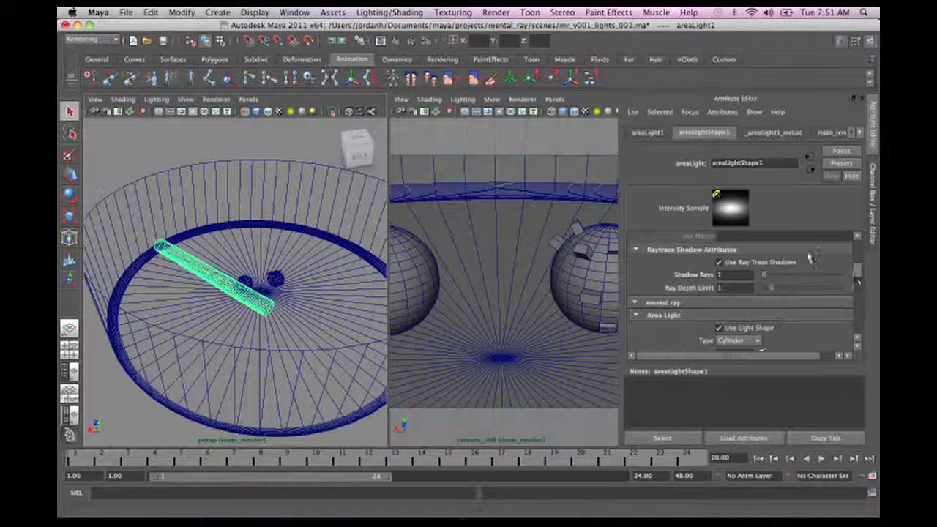
left_click(635, 250)
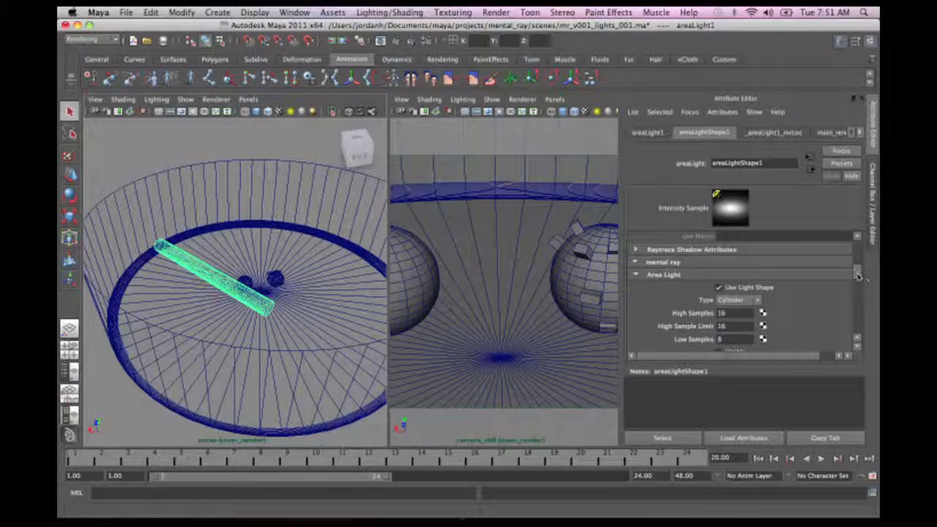
left_click_drag(859, 275, 858, 280)
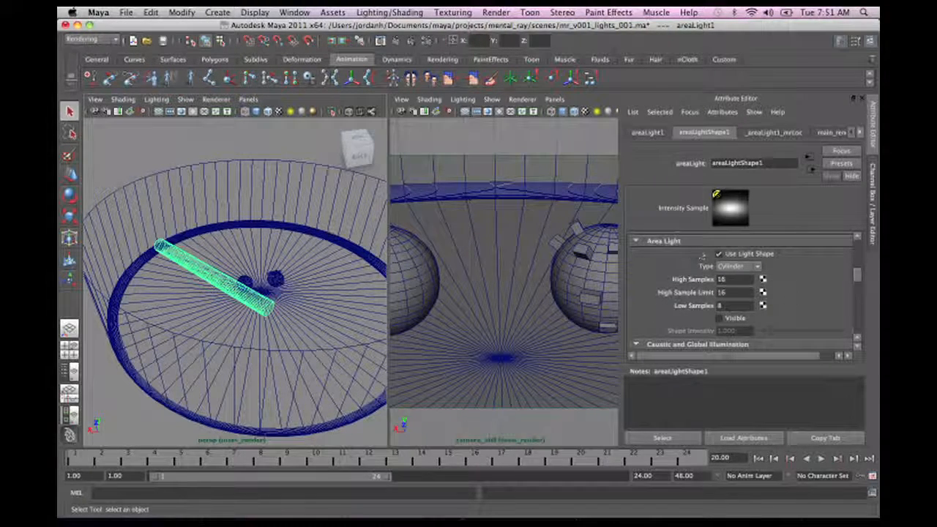
Look over the available mental ray light shape types and make the cylinder-shaped area light visible to the render.
left_click(755, 271)
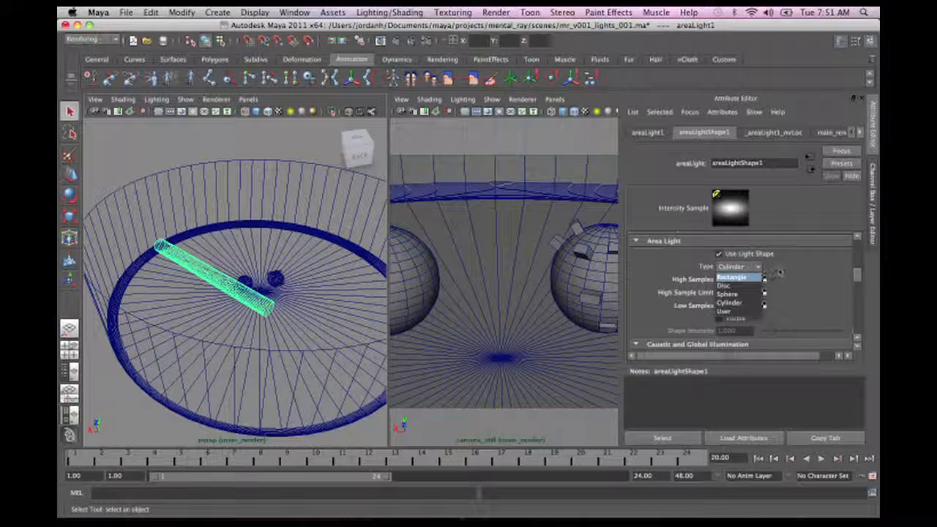
left_click(810, 266)
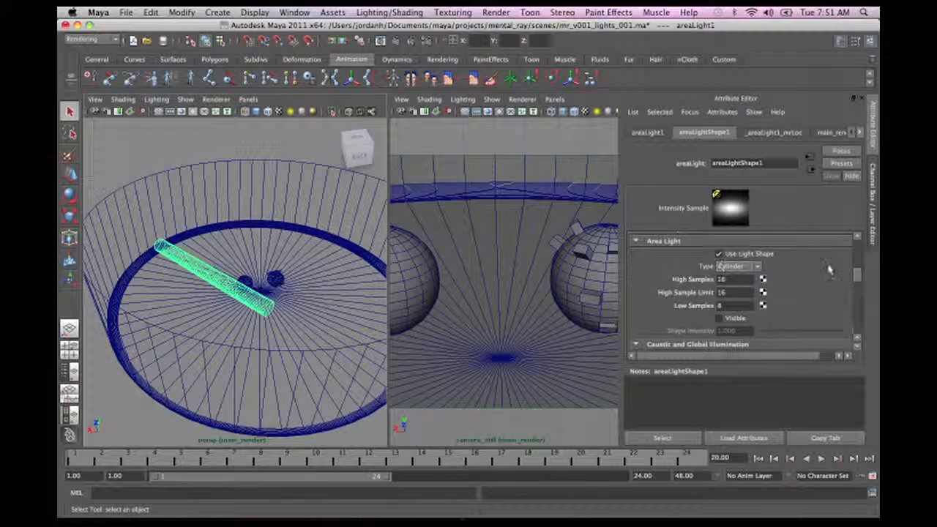
left_click_drag(858, 275, 858, 279)
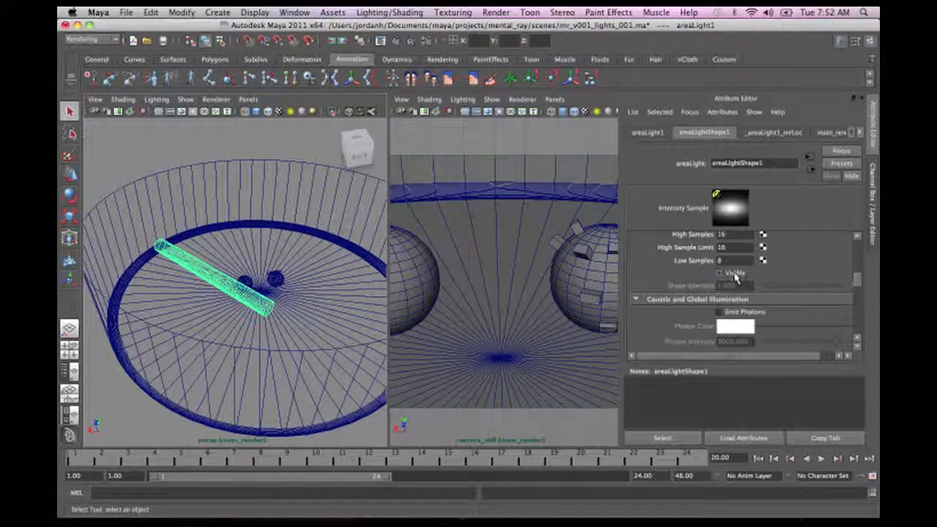
left_click(736, 275)
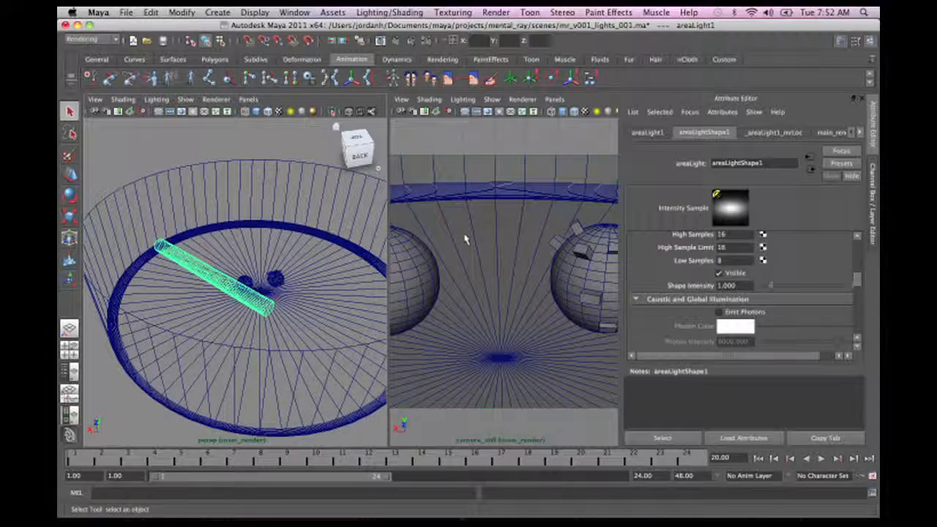
Create a polygon plane at the centre of the scene and scale it up uniformly by about 14 beneath the spheres.
left_click(456, 408)
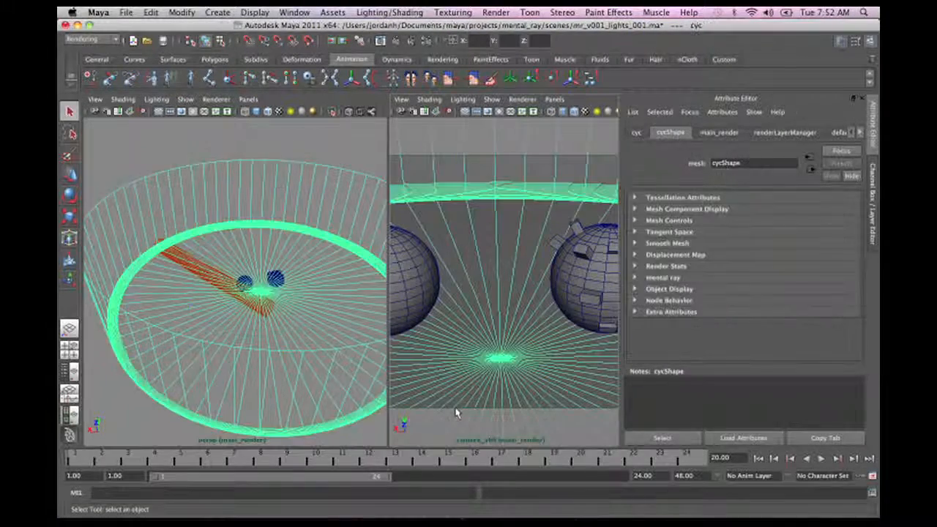
key("space")
scroll(413, 281, "down", 2)
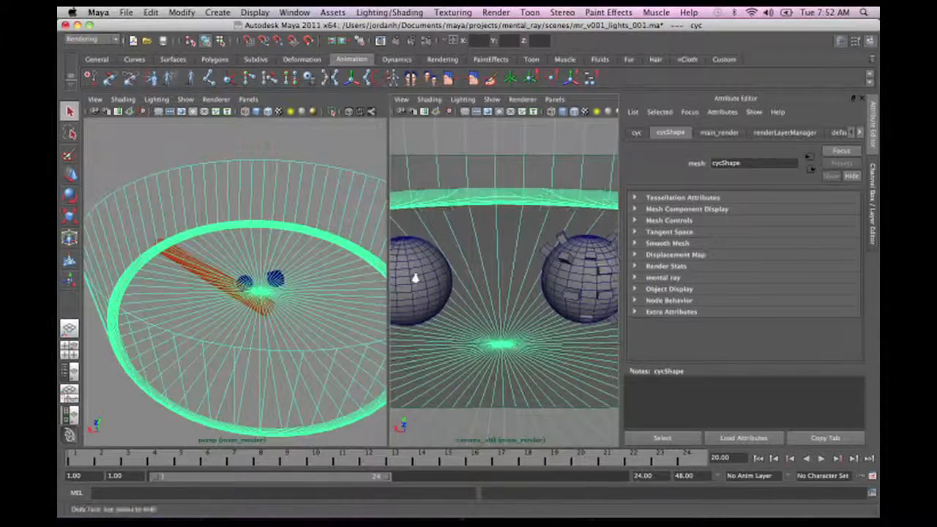
key("space")
right_click_drag(395, 274, 455, 257, "alt")
left_click(217, 13)
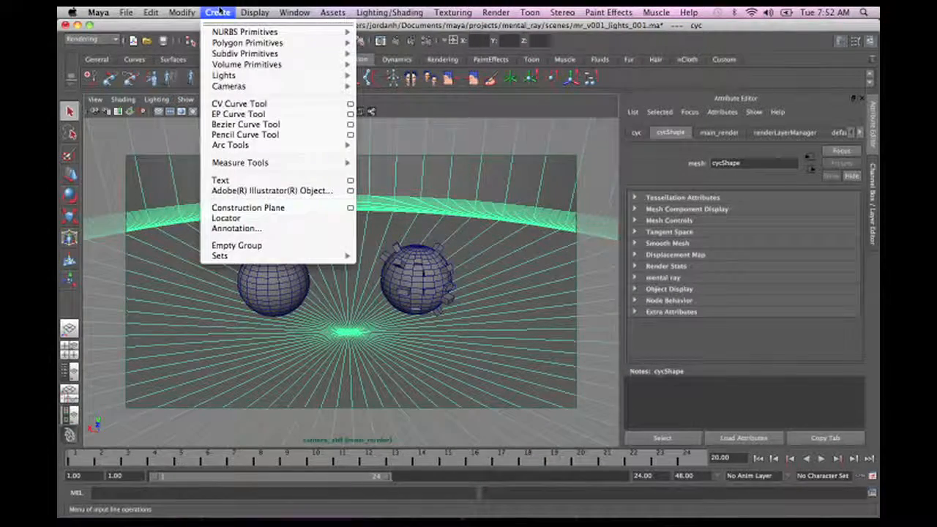
mouse_move(224, 34)
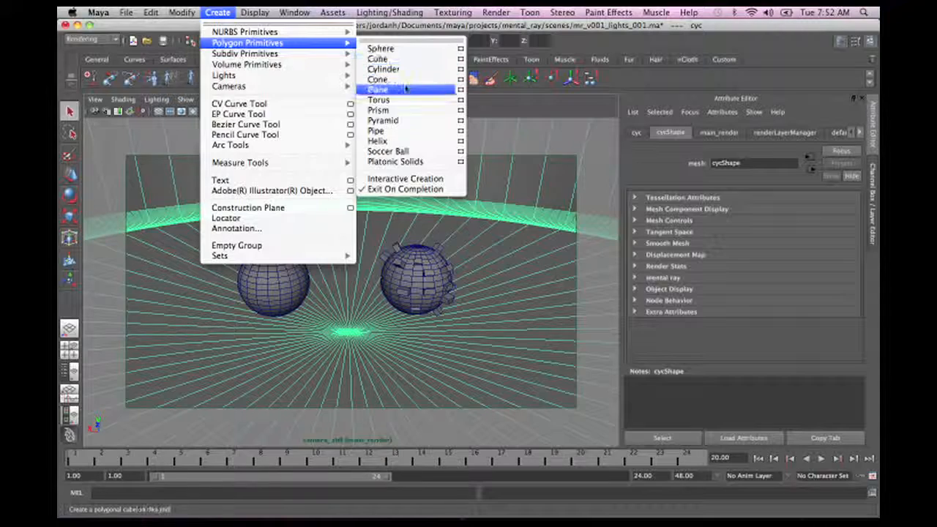
left_click(402, 89)
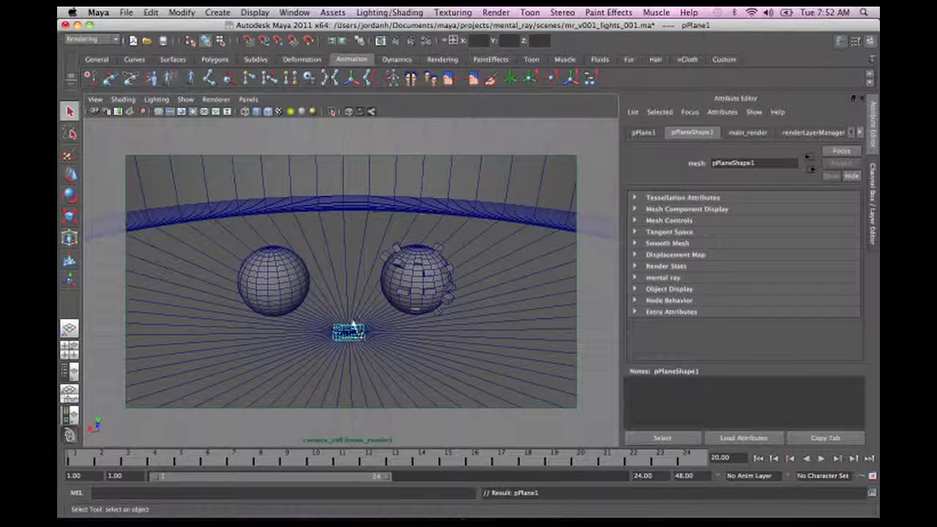
key("r")
left_click_drag(349, 333, 629, 341)
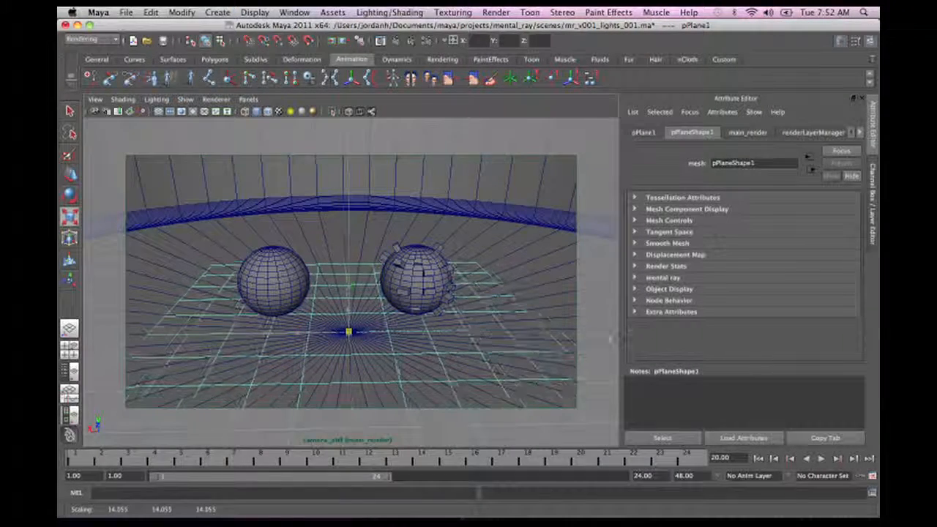
Reframe the still camera to look across the enlarged plane and both spheres from a lower angle.
mouse_move(336, 332)
left_mouse_down("alt")
mouse_move(336, 340)
mouse_move(351, 293)
mouse_move(424, 330)
mouse_move(370, 307)
mouse_move(345, 224)
mouse_move(388, 256)
mouse_move(439, 263)
mouse_move(371, 298)
mouse_move(423, 301)
left_mouse_up("alt")
key("w")
key("r")
scroll(356, 266, "up", 10)
key("5")
mouse_move(356, 265)
left_mouse_down("alt")
mouse_move(298, 333)
mouse_move(321, 291)
mouse_move(359, 320)
mouse_move(315, 314)
left_mouse_up("alt")
scroll(359, 320, "down", 8)
key("space")
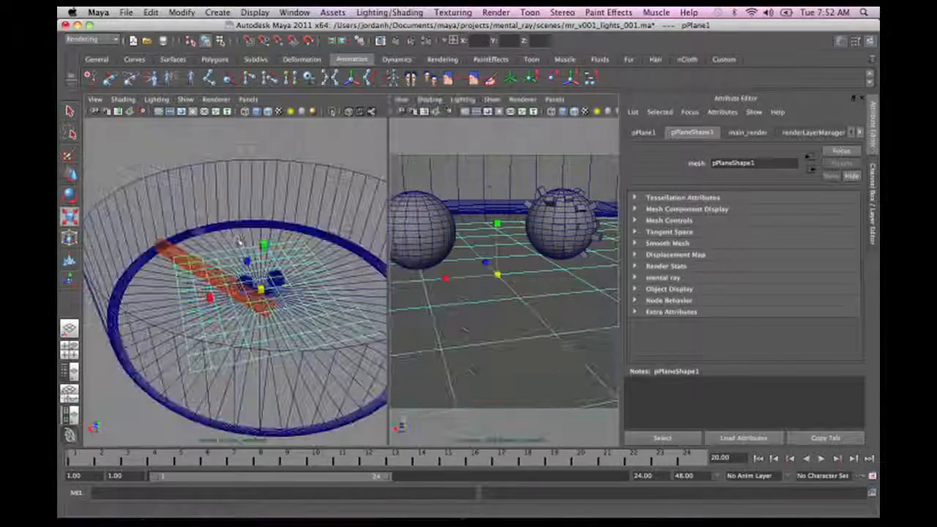
Show Hypershade next to the perspective view, clear the selection and enlarge Hypershade to fill the workspace.
key("space")
left_click(244, 261)
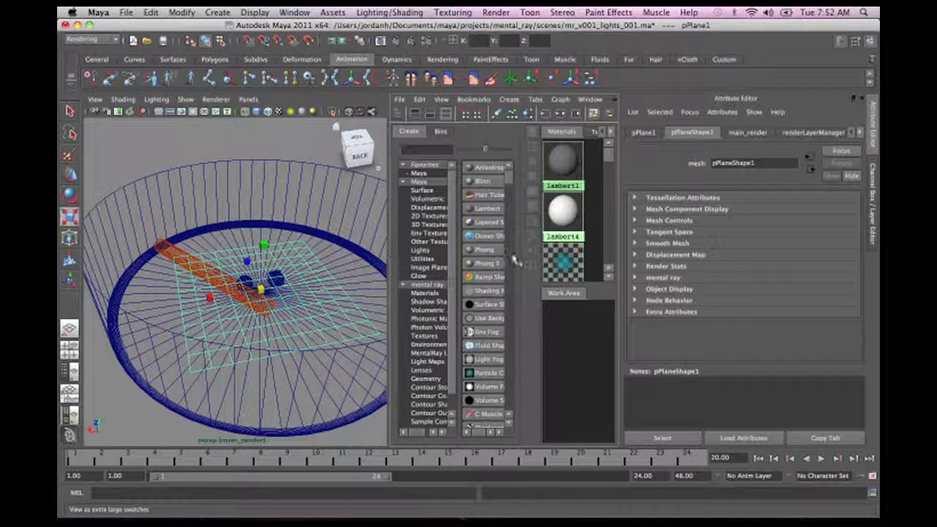
left_click(567, 352)
key("space")
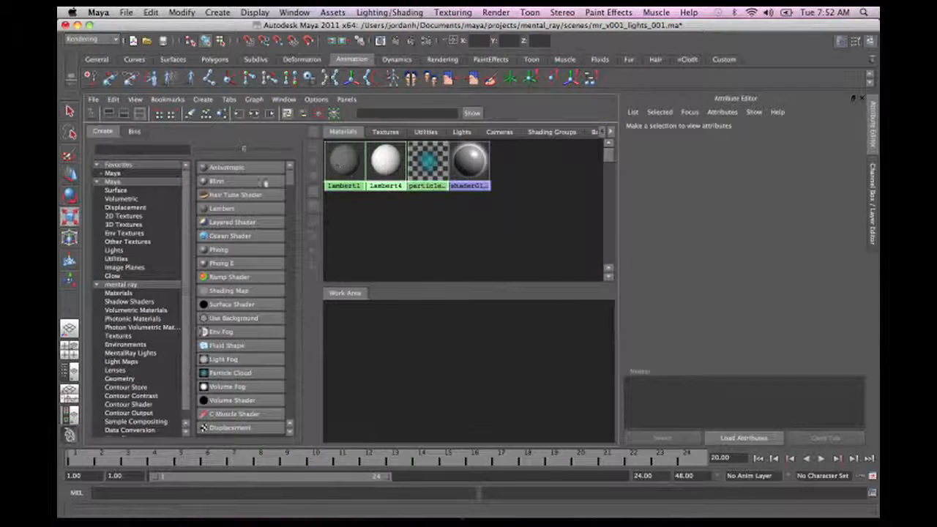
Create a Blinn material with a black colour, a white specular colour and a reflectivity of 1.
left_click(220, 180)
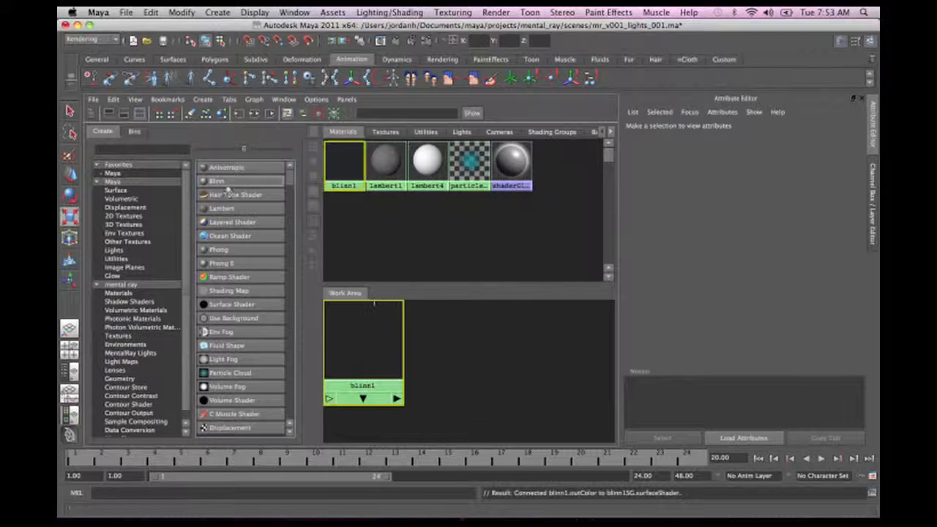
left_click(375, 340)
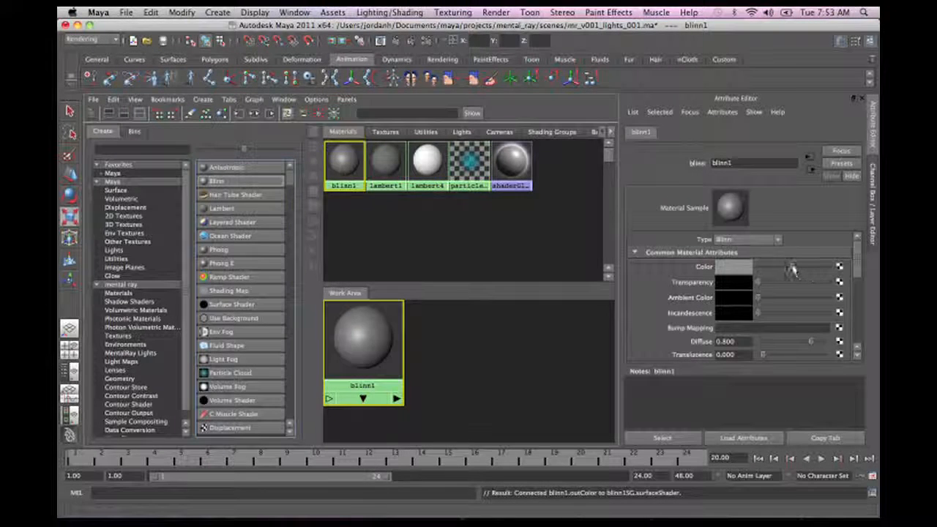
left_click_drag(792, 271, 757, 271)
left_click_drag(858, 269, 858, 304)
left_click_drag(800, 322, 838, 335)
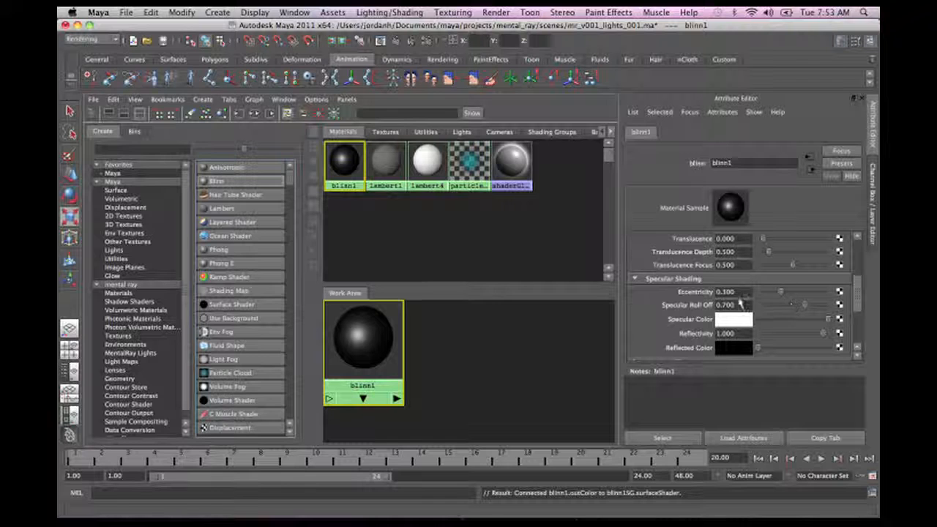
Set the Blinn material's specular roll off to 1 and its eccentricity to about 0.43.
left_click_drag(783, 292, 823, 307)
left_click_drag(733, 305, 675, 301)
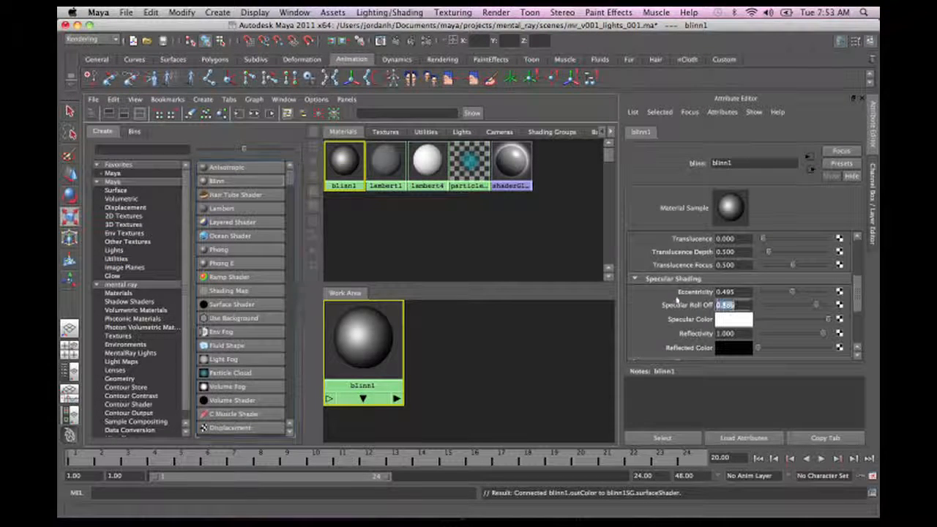
type("1")
key("Tab")
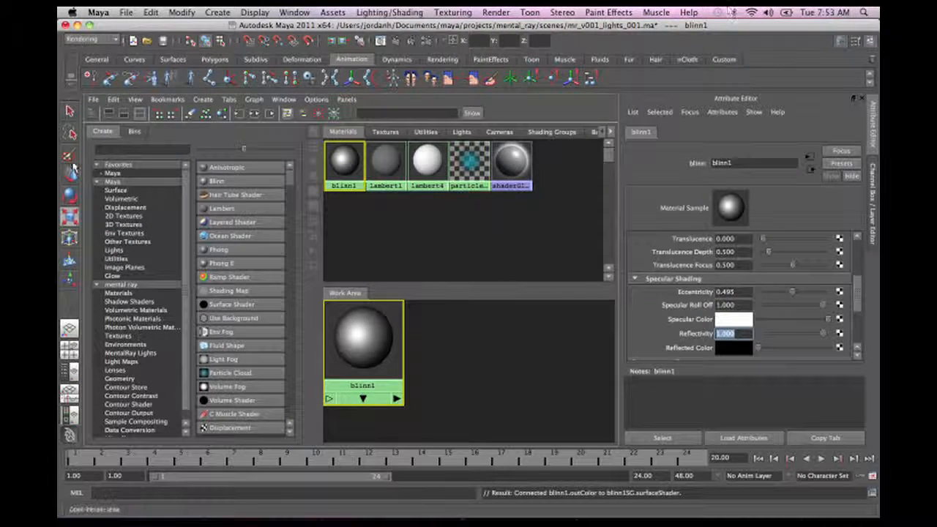
left_click_drag(791, 293, 788, 292)
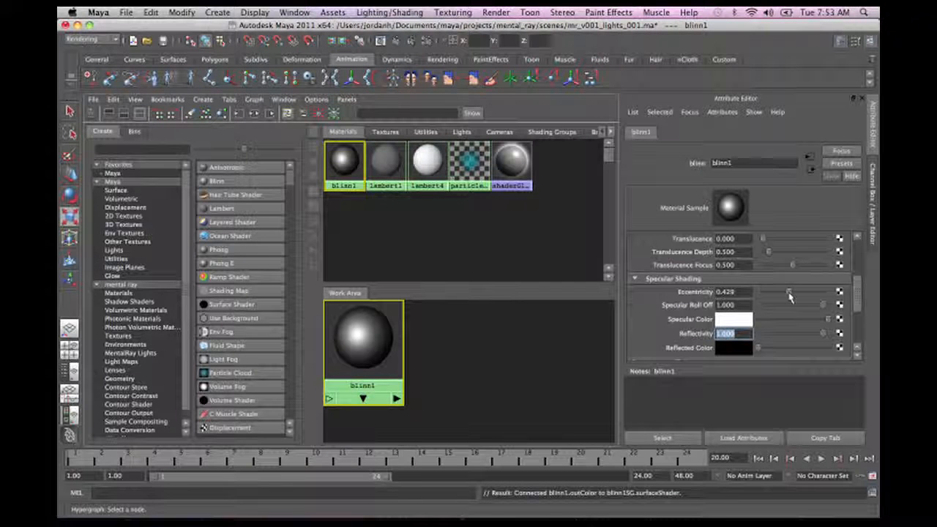
Assign the black reflective Blinn material to the polygon plane.
left_click(506, 310)
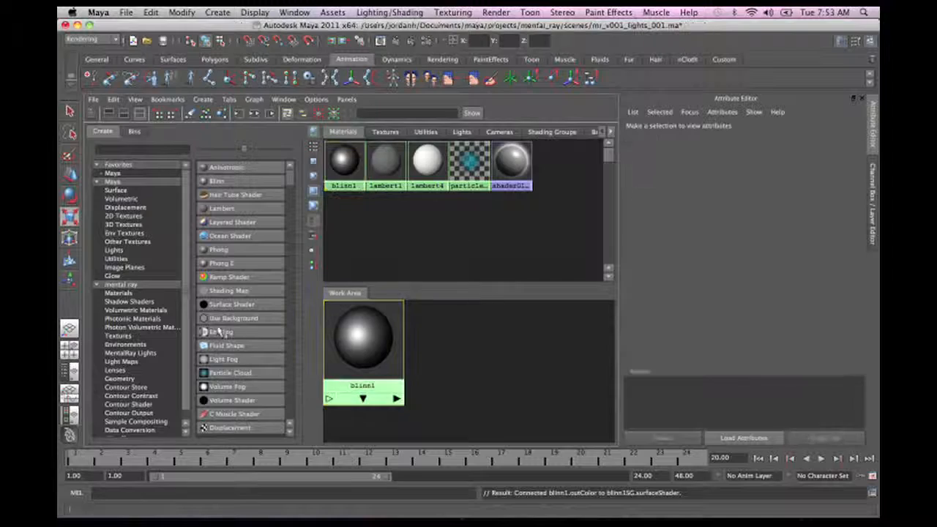
key("space")
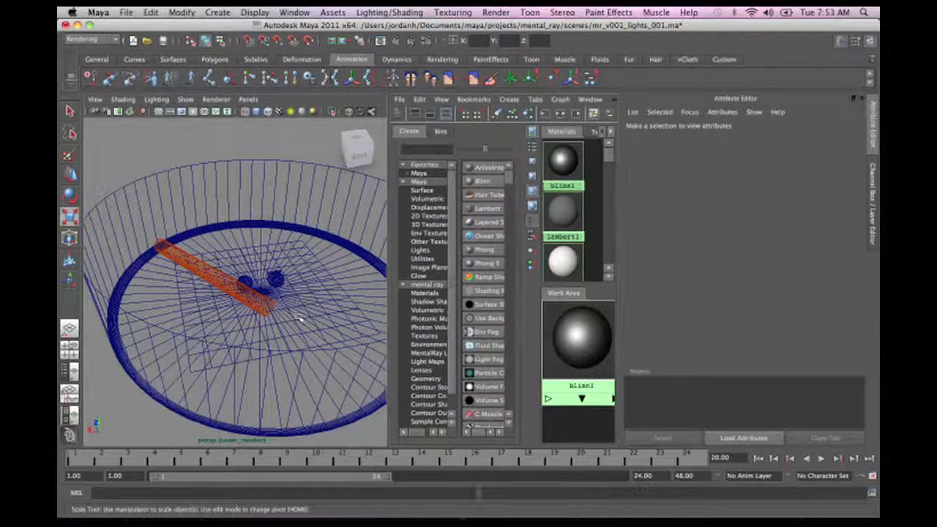
right_click_drag(560, 333, 562, 314)
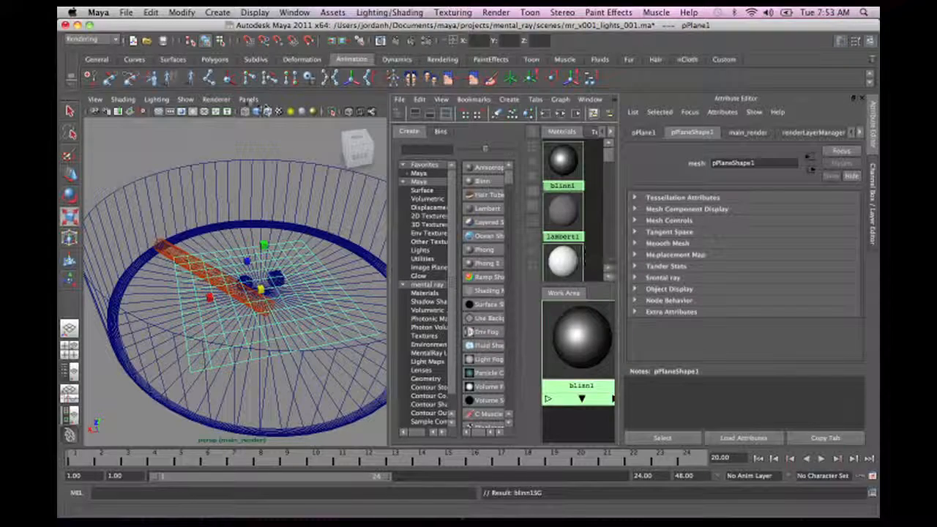
Switch the perspective viewport to the camera_still view, and check the previous render before putting it away.
left_click(248, 98)
mouse_move(267, 111)
left_click(410, 114)
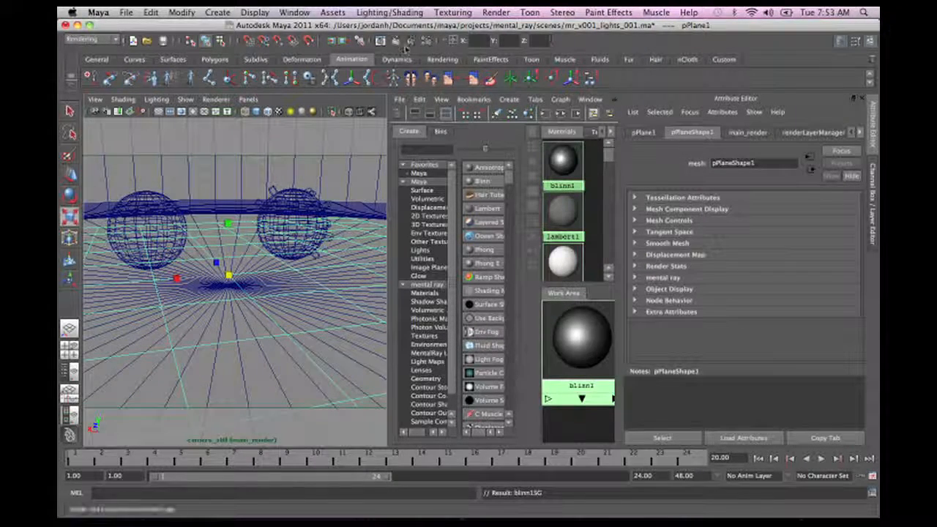
left_click(381, 41)
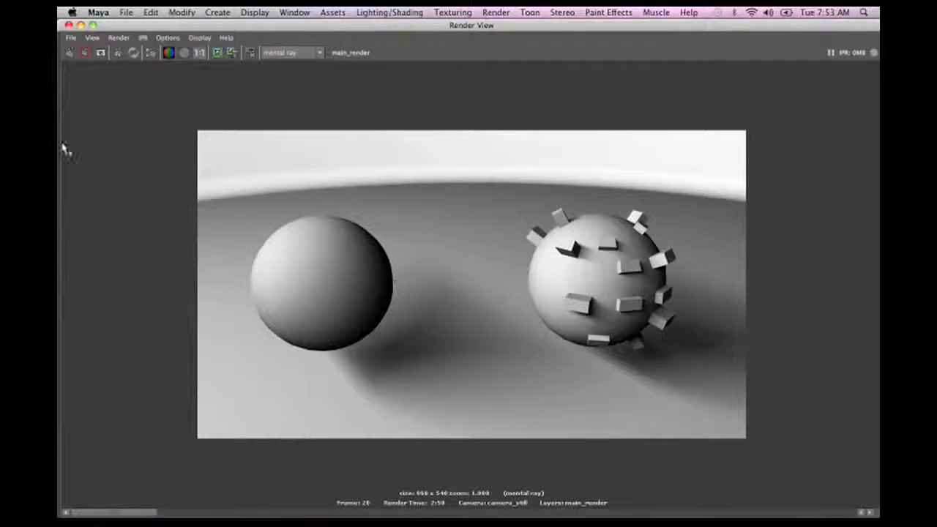
left_click(80, 25)
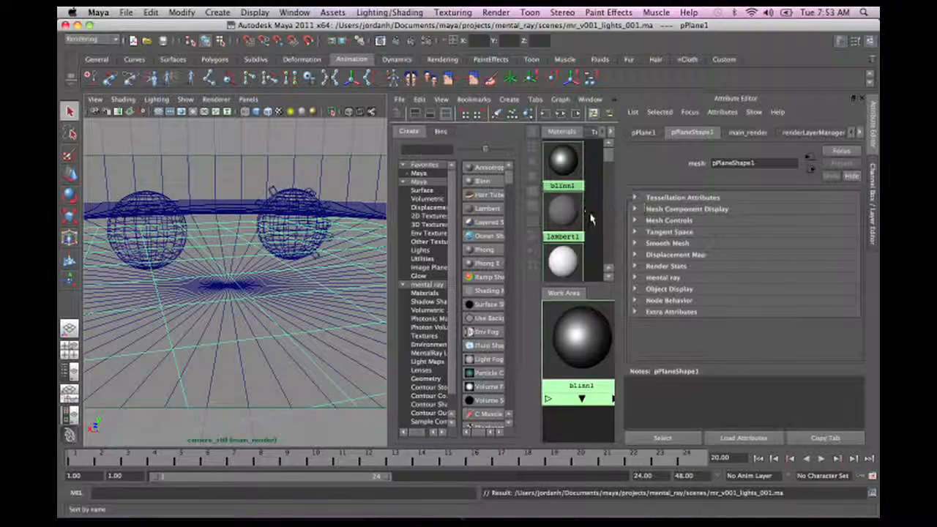
Clear the selection and duplicate the white lambert4 material in the enlarged Hypershade.
left_click(376, 183)
key("space")
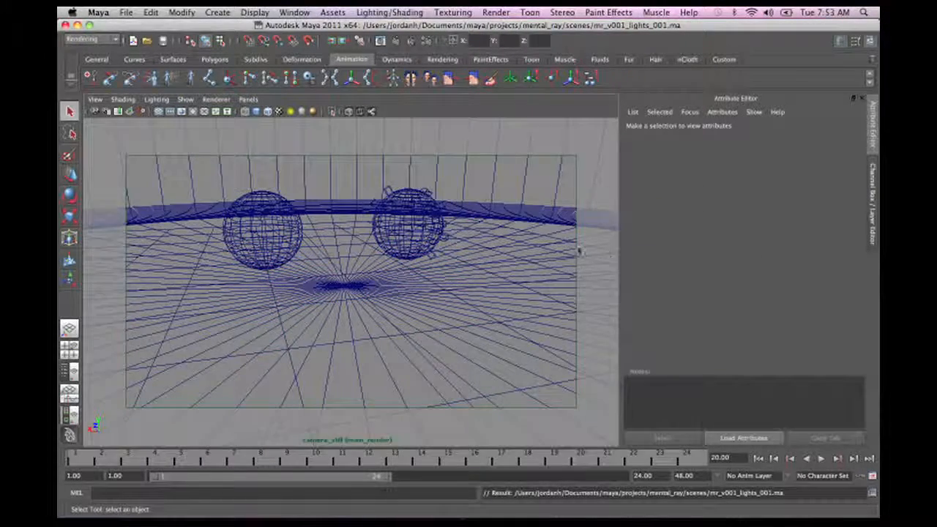
key("space")
key("space")
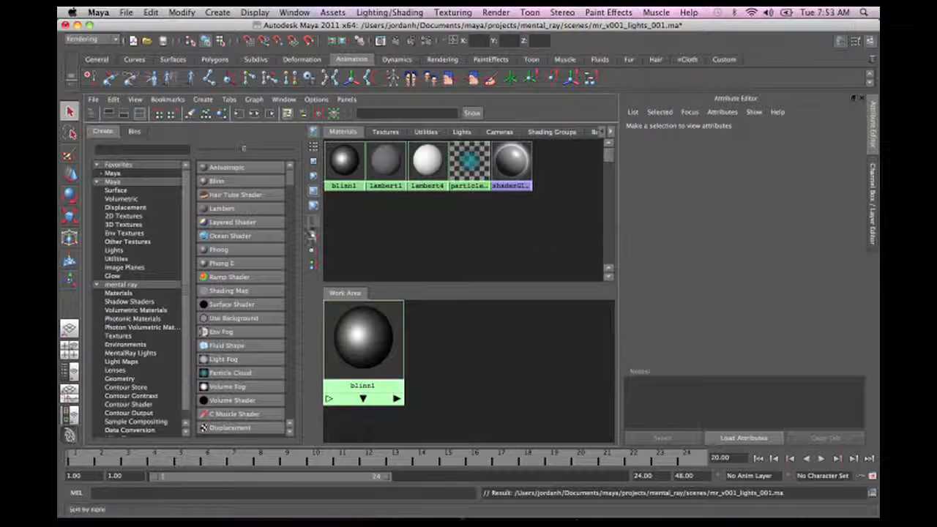
left_click(430, 176)
key("ctrl+d")
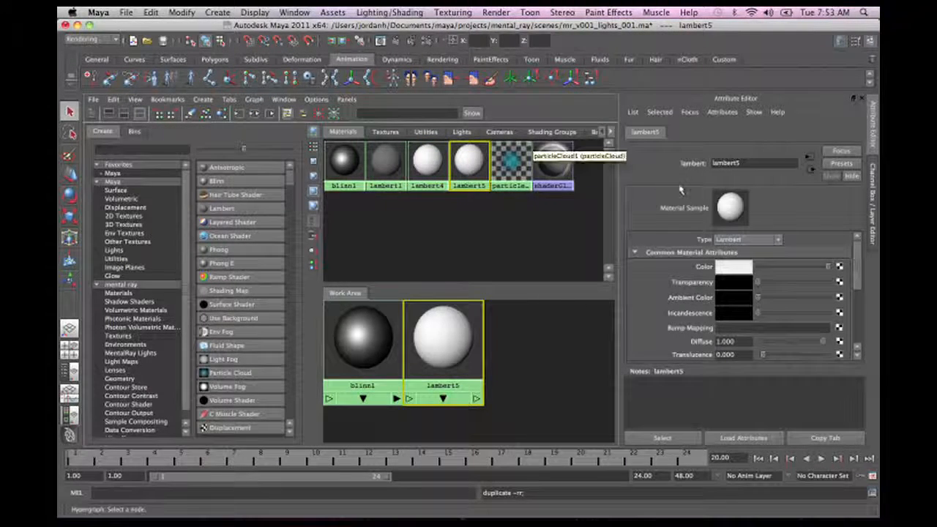
Change the duplicated white Lambert material's color to blue with RGB values of 0, 0.374 and 1.
left_click(741, 270)
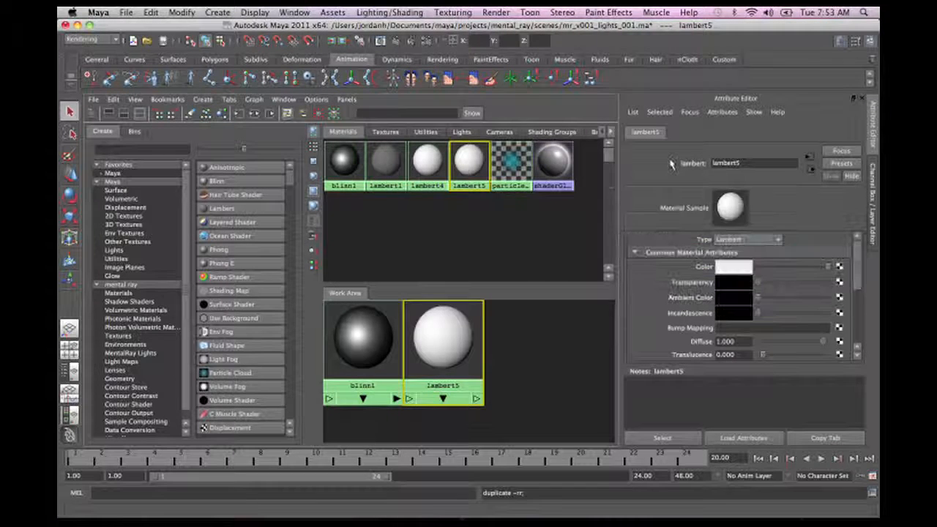
left_click(425, 224)
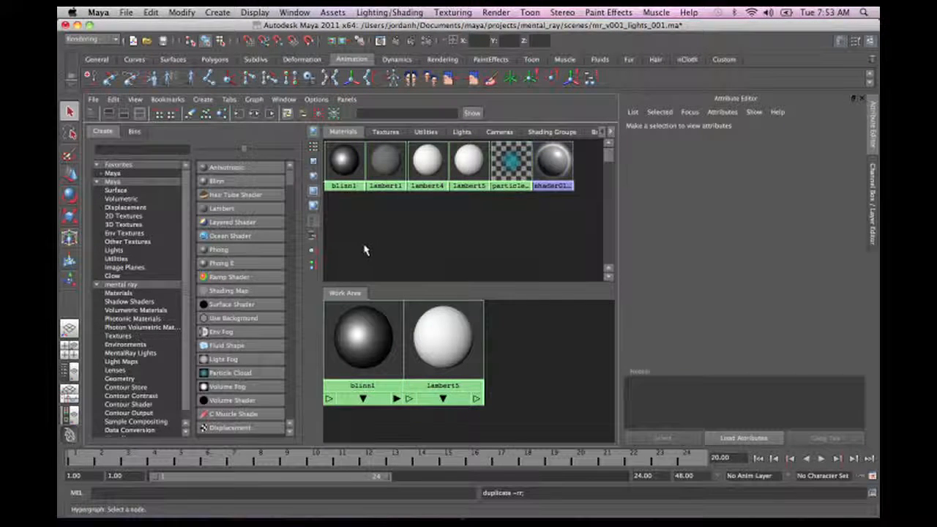
left_click(433, 337)
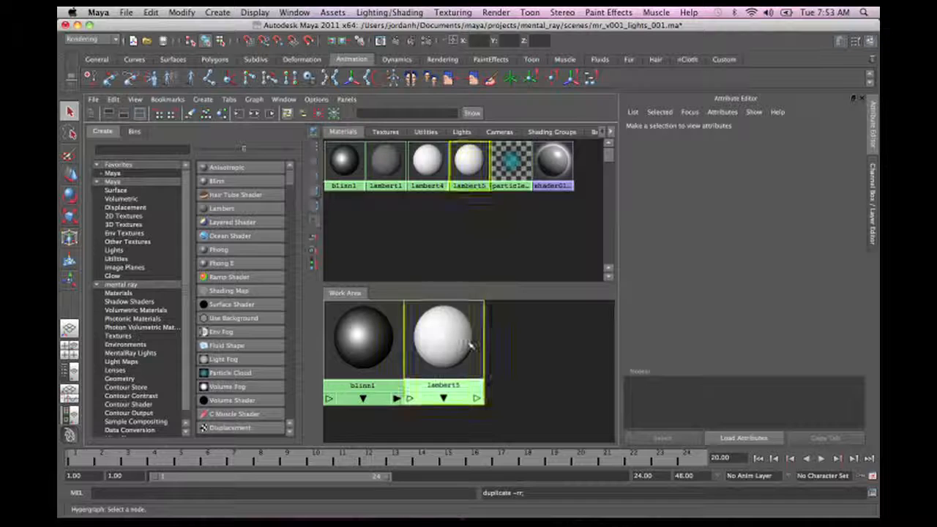
left_click(734, 268)
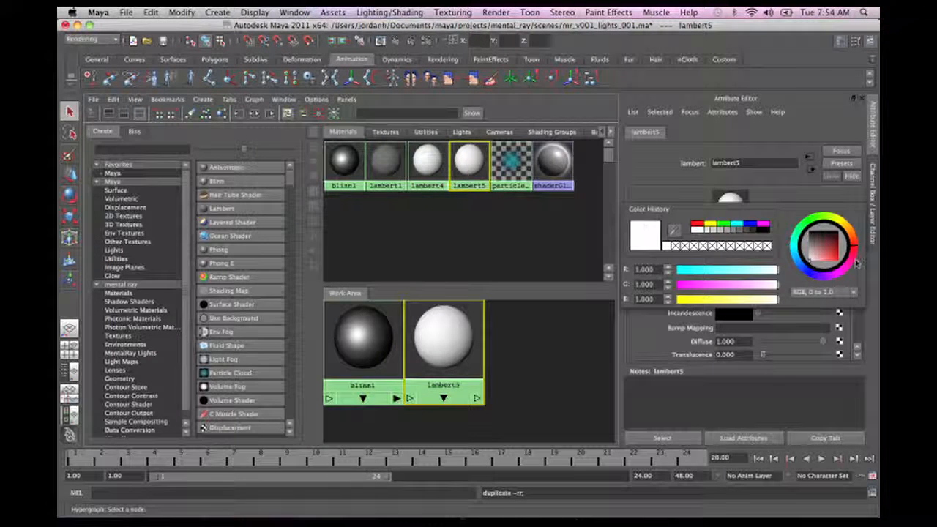
left_click(810, 219)
mouse_move(809, 220)
left_mouse_down()
mouse_move(767, 265)
mouse_move(767, 289)
mouse_move(658, 270)
left_mouse_up()
mouse_move(715, 287)
left_mouse_down()
mouse_move(659, 285)
mouse_move(717, 286)
left_mouse_up()
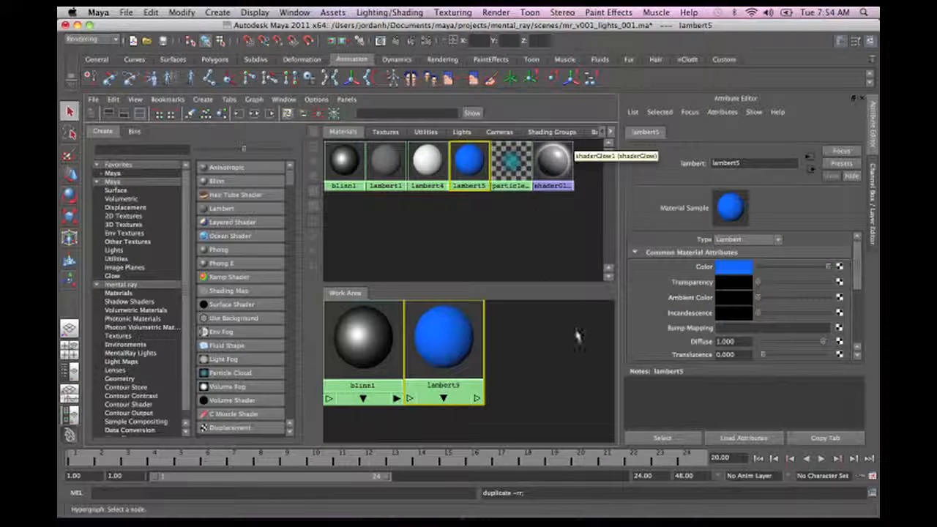
Duplicate the blue Lambert material, change the copy's color to orange, and clear the selection.
key("ctrl+d")
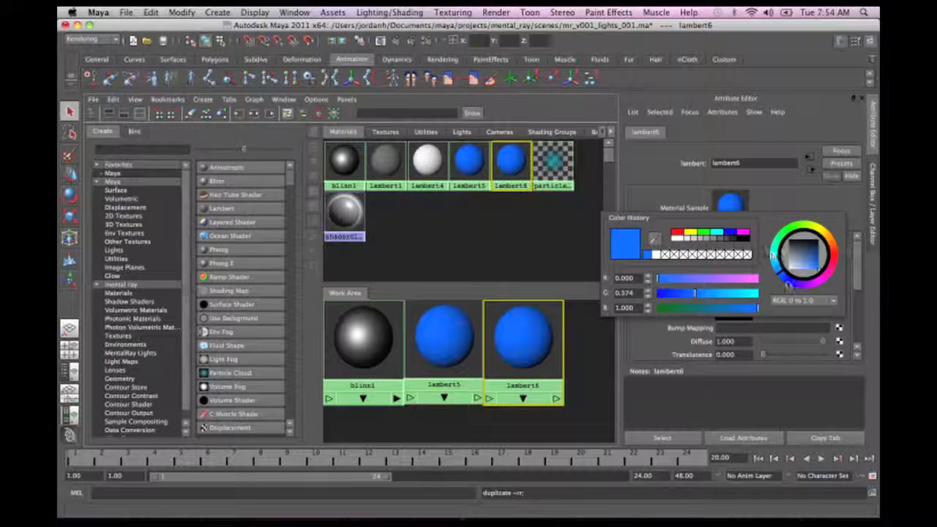
left_click_drag(771, 252, 862, 239)
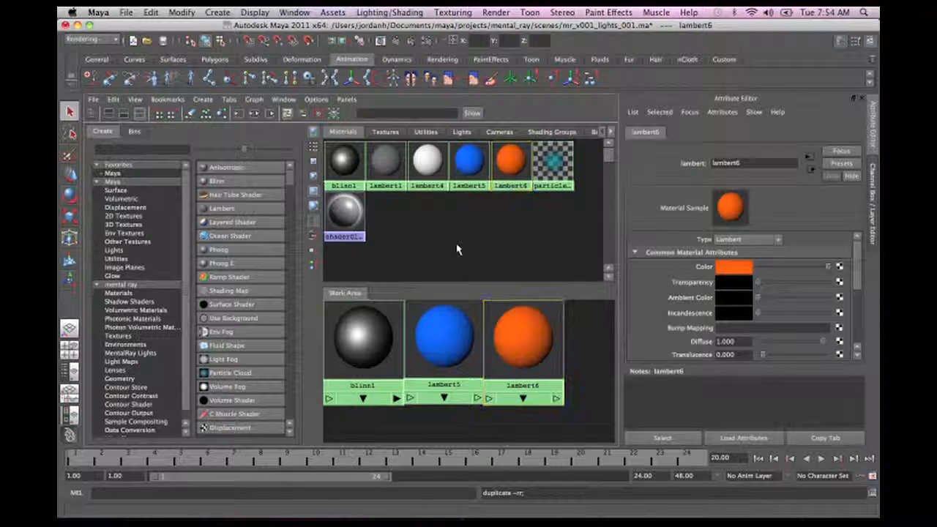
left_click(457, 250)
Restore the camera viewport beside the Hypershade, and hide the Attribute Editor and the Hypershade's node creation list.
key("space")
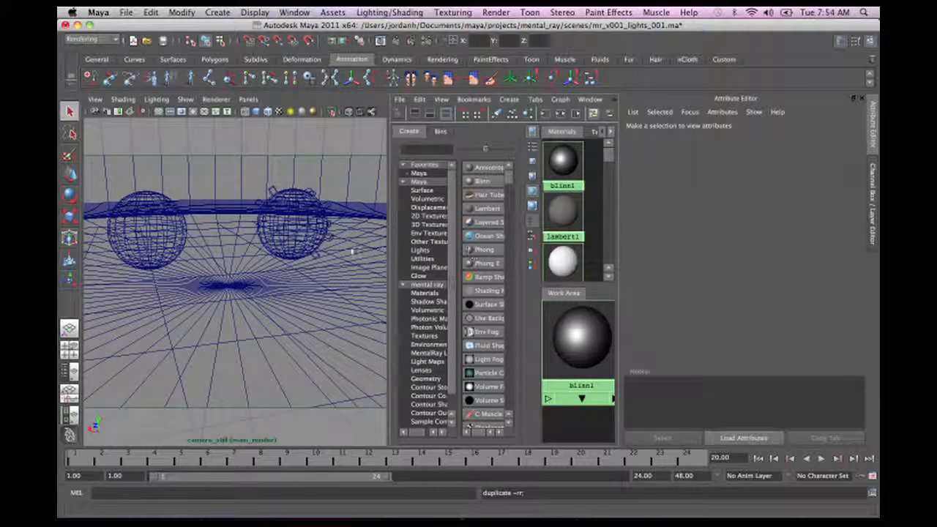
left_click(872, 113)
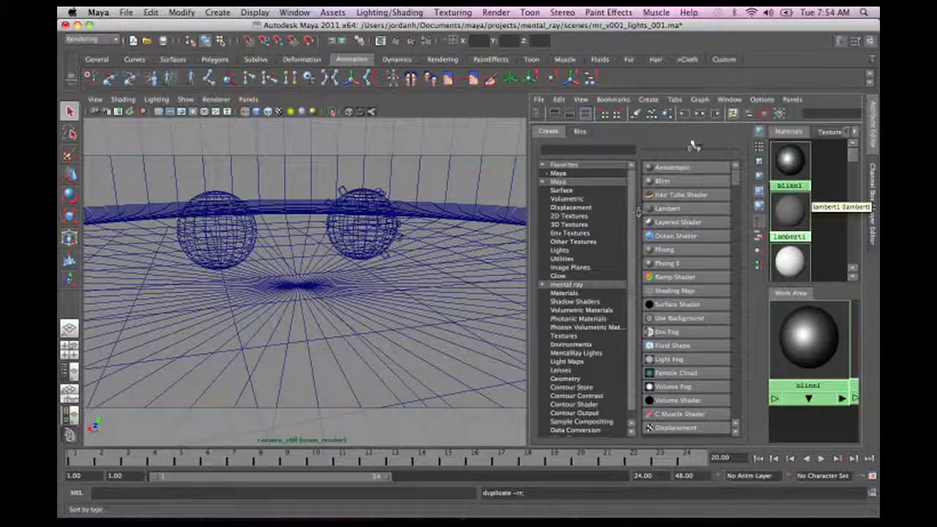
left_click(540, 114)
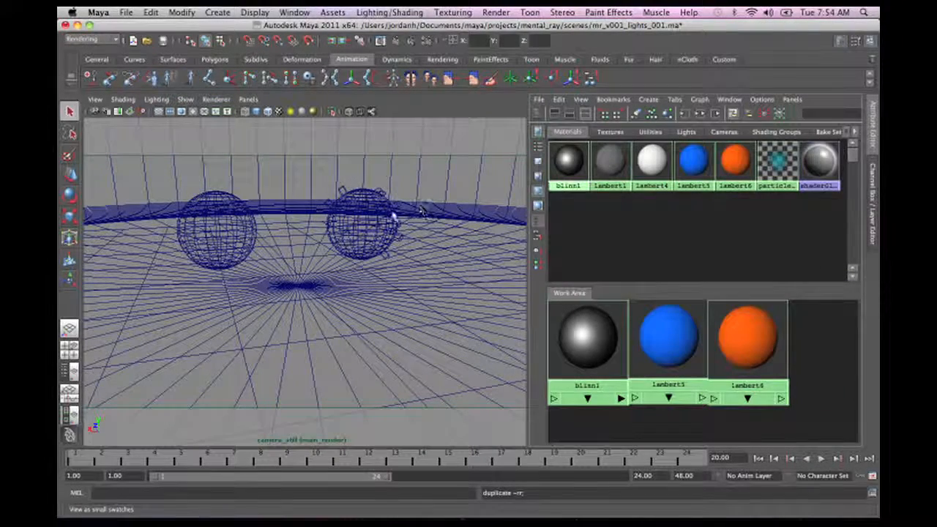
Assign the blue material to the sphere studded with cubes and the orange material to the smooth sphere.
left_click(399, 213)
right_click(686, 327)
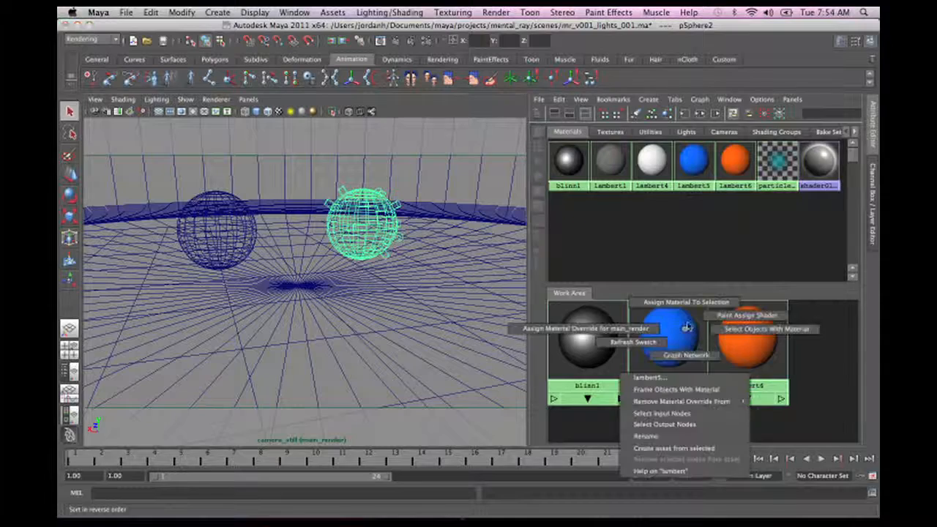
right_click_drag(687, 327, 682, 301)
left_click(228, 251)
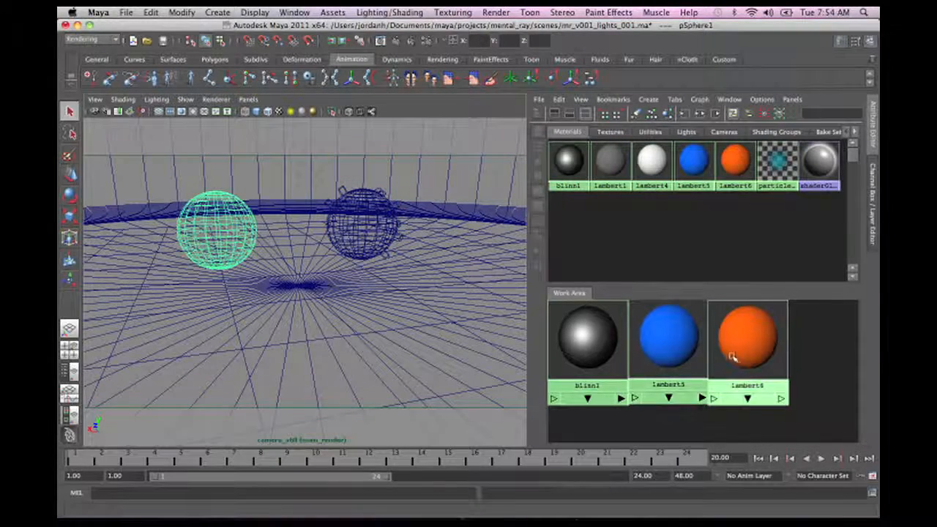
right_click_drag(754, 350, 750, 316)
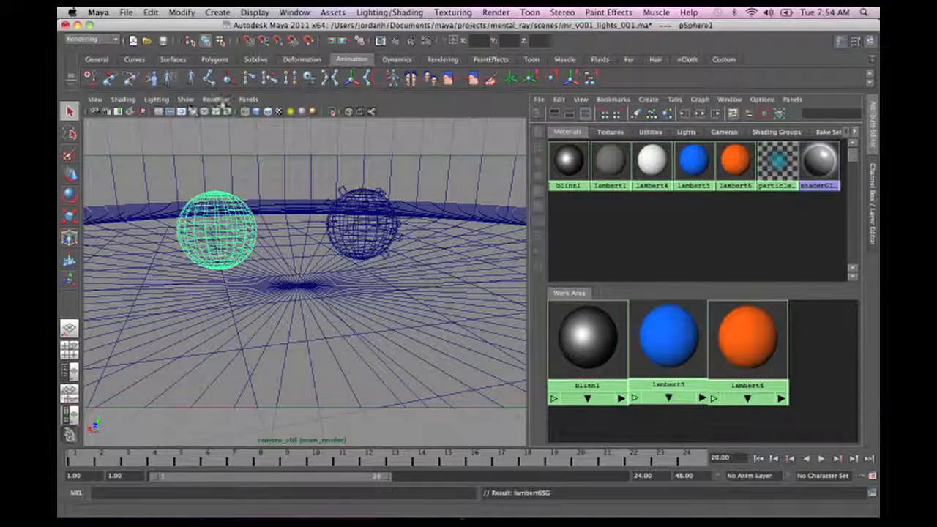
Display the camera_still viewport smooth shaded, with wireframe on shaded and the default material enabled.
left_click(123, 99)
left_click(117, 125)
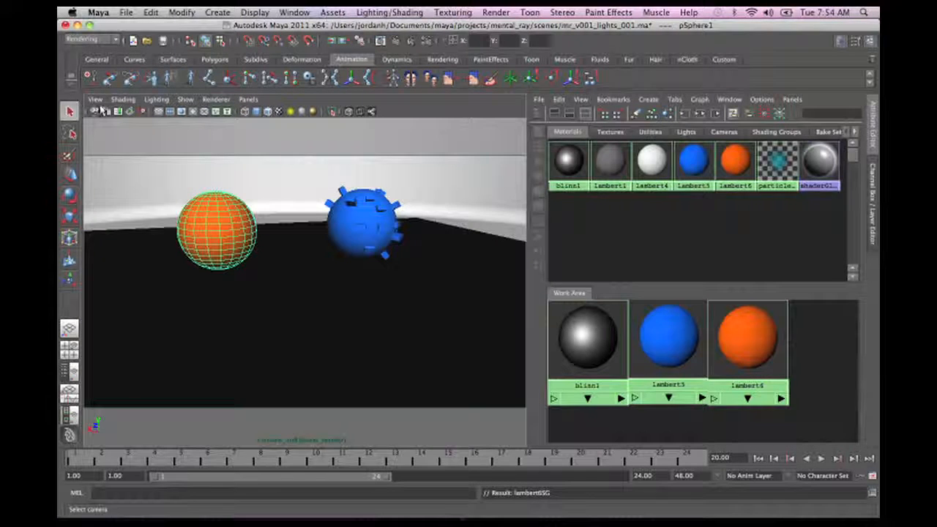
left_click(96, 99)
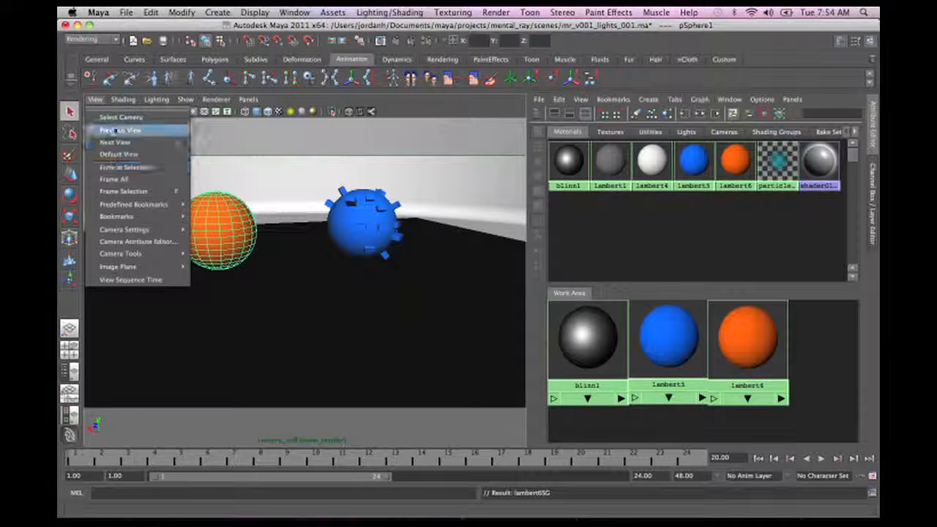
left_click(123, 98)
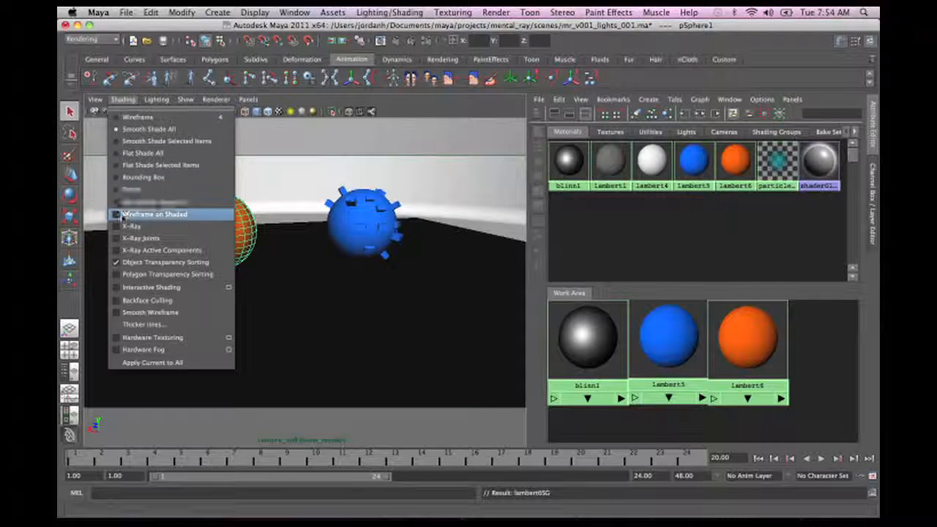
left_click(121, 214)
left_click(123, 99)
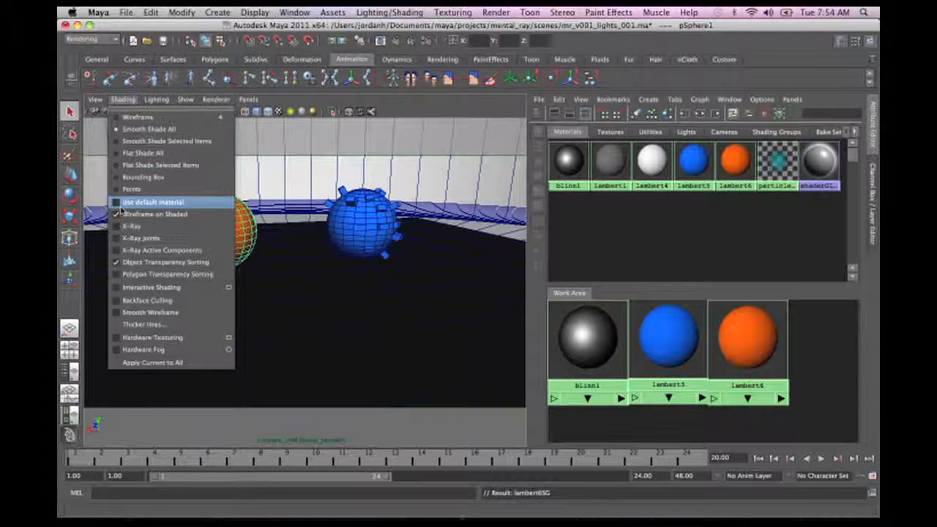
left_click(121, 205)
Check the backdrop and plane by selecting them, and render the camera_still view with mental ray in the Render View.
left_click(439, 193)
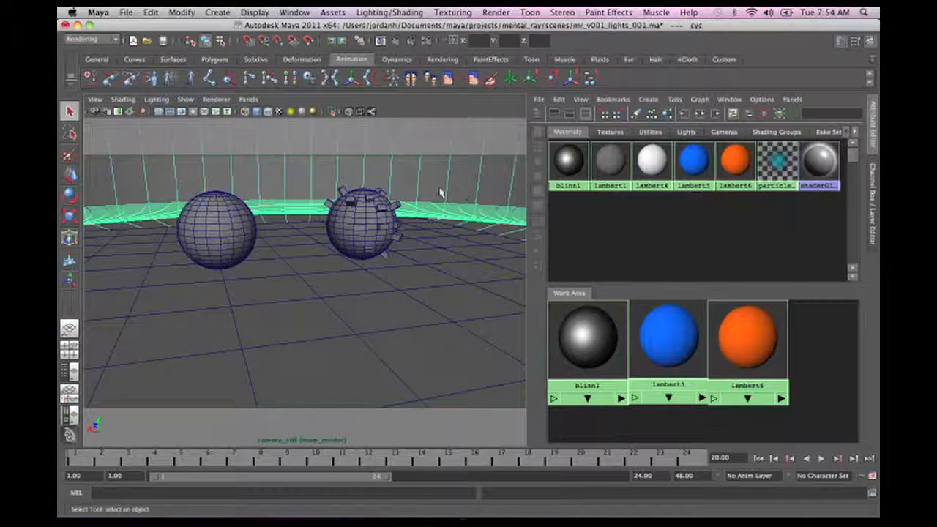
left_click(419, 302)
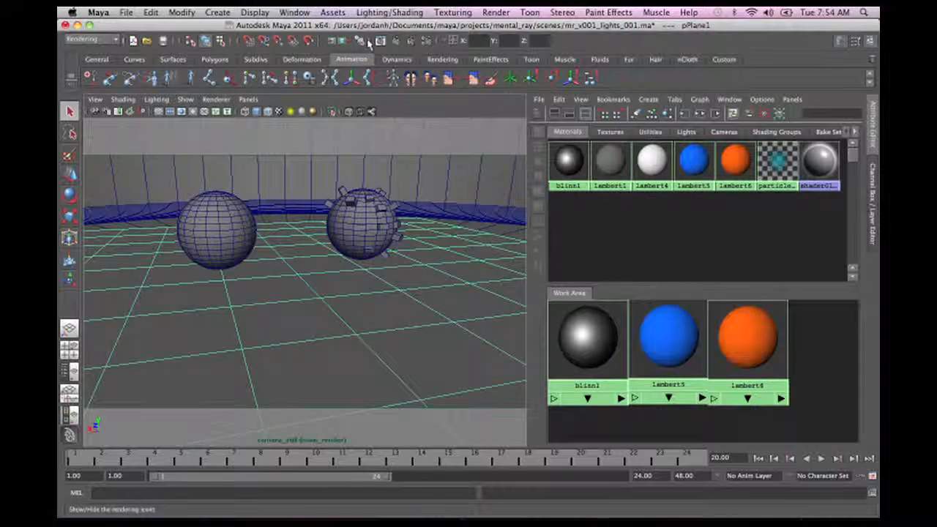
left_click(441, 150)
left_click(380, 41)
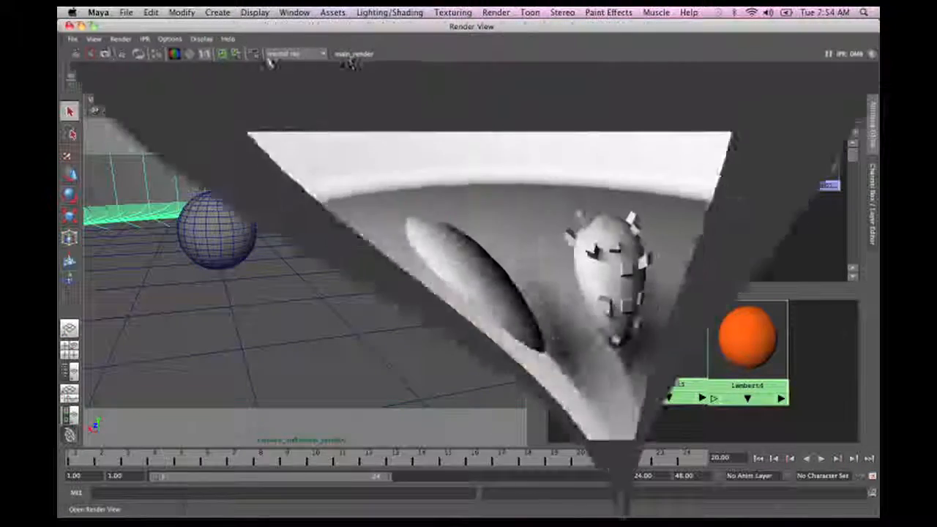
left_click(69, 54)
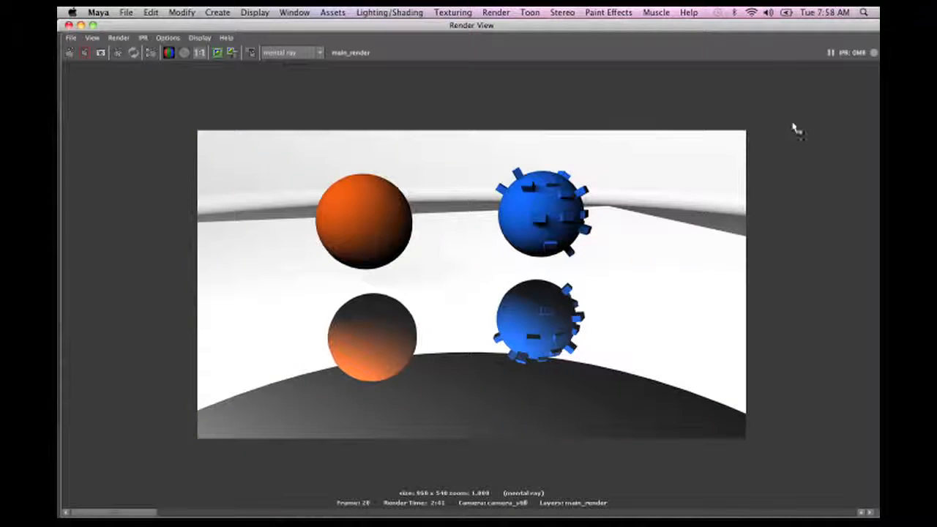